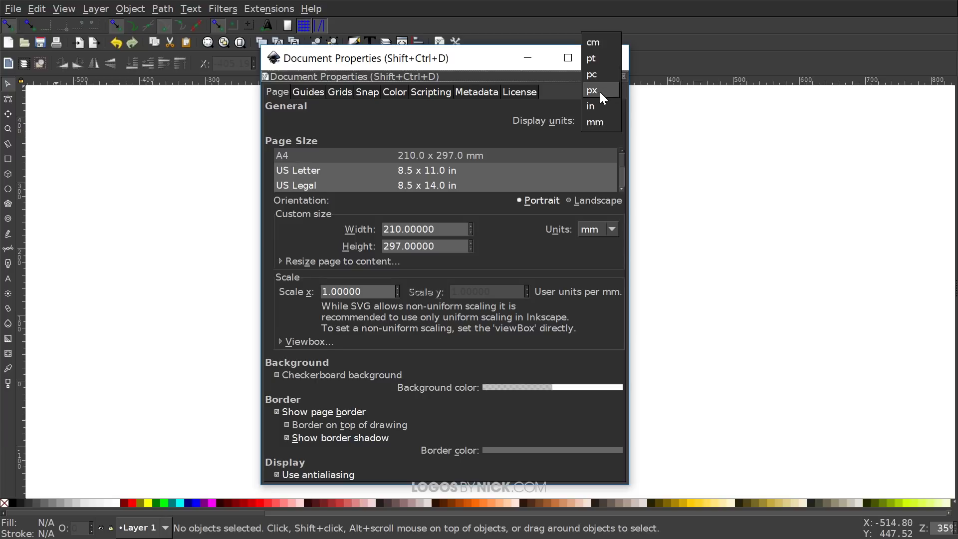
Set the document's display units to px and turn off the page border.
click(600, 92)
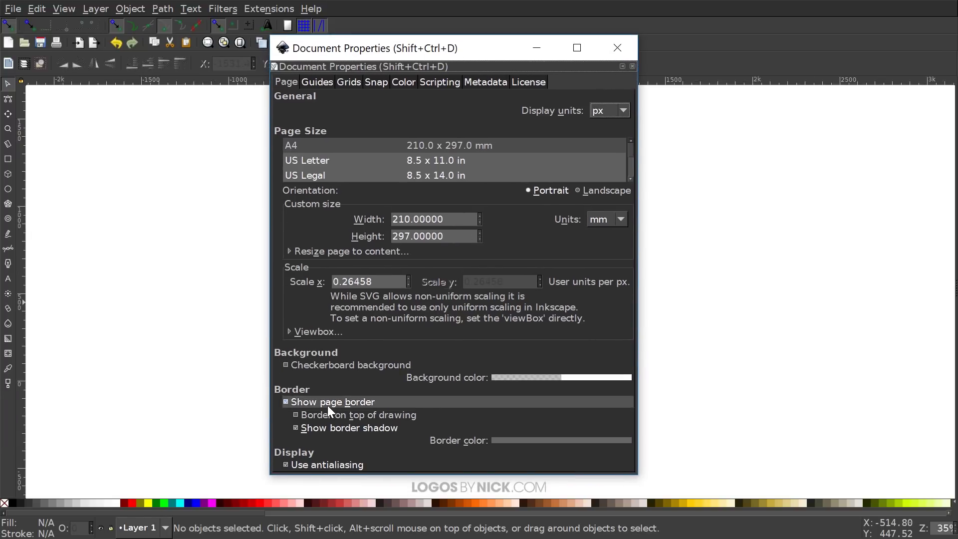
click(301, 403)
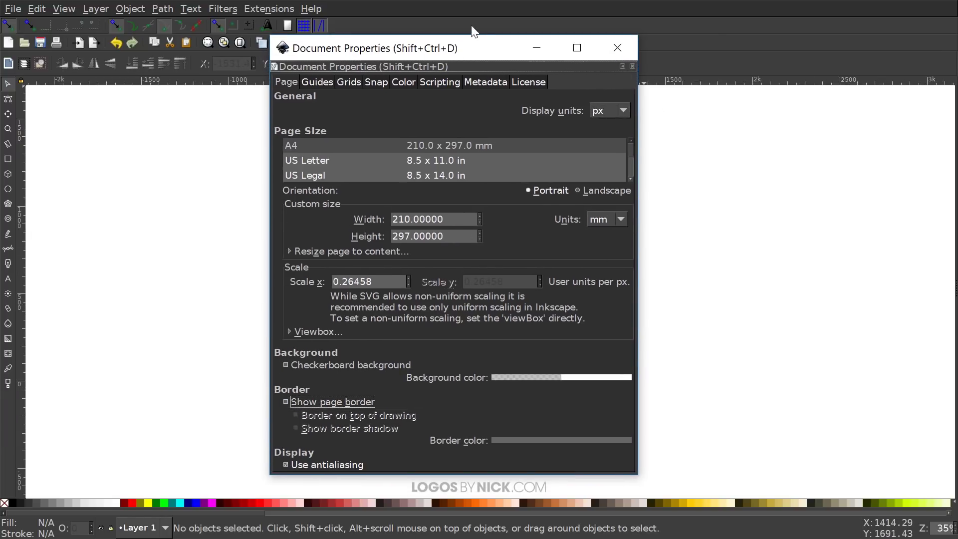
click(617, 47)
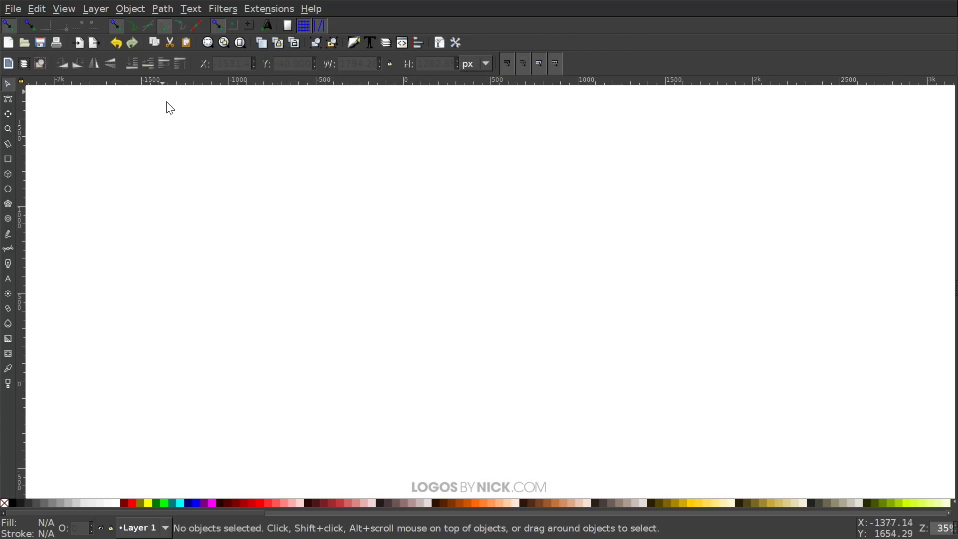
Set the canvas zoom to 1:1.
click(71, 10)
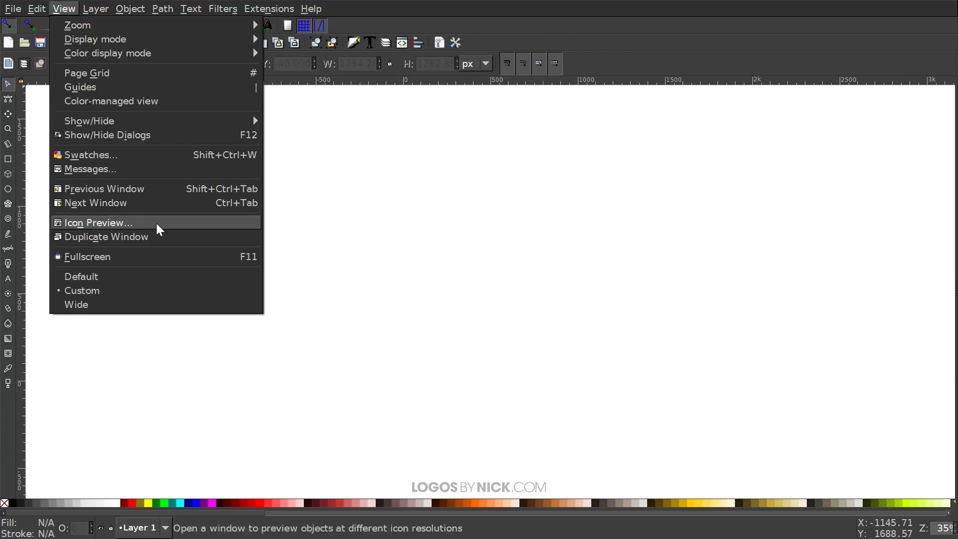
mouse_move(166, 26)
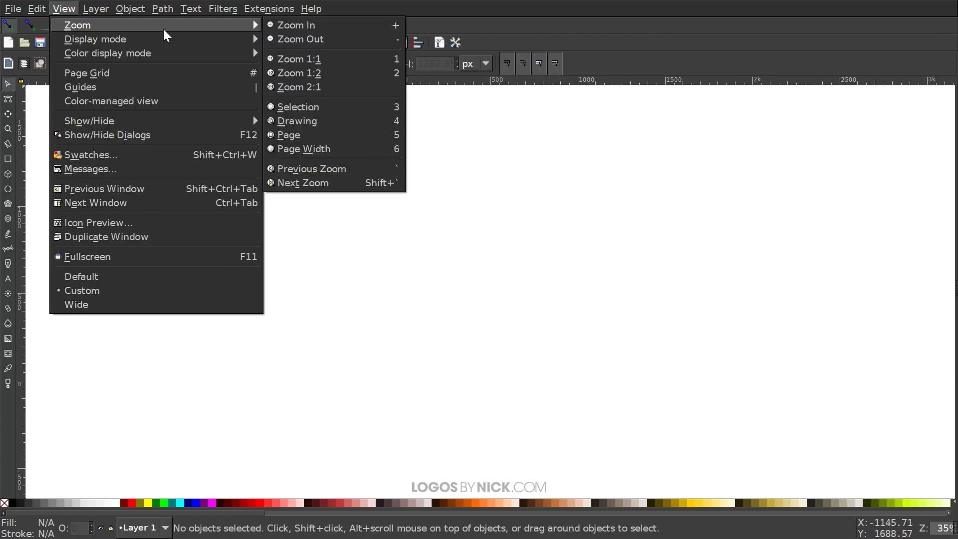
click(318, 59)
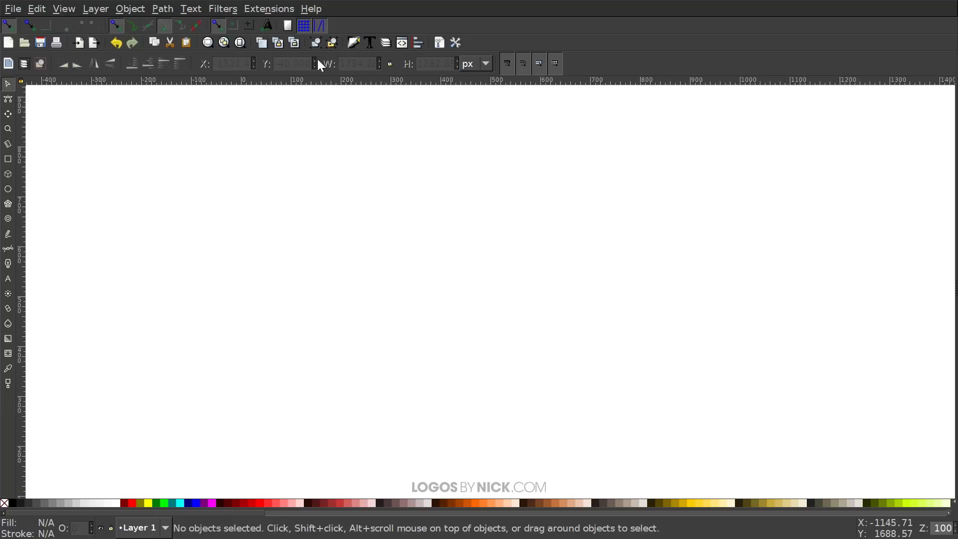
Show the Align and Distribute settings, aligning relative to Last selected, along with the Fill and Stroke settings.
click(418, 44)
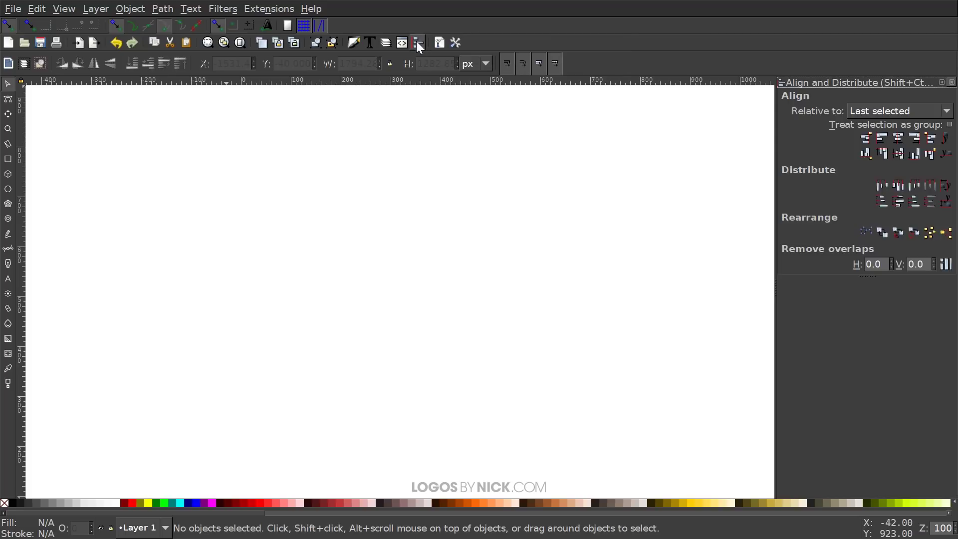
click(907, 110)
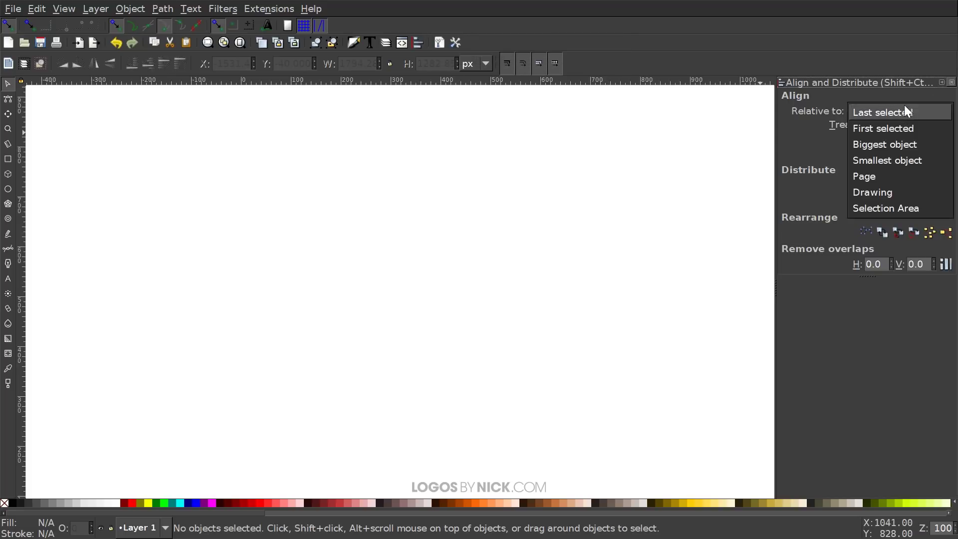
click(879, 115)
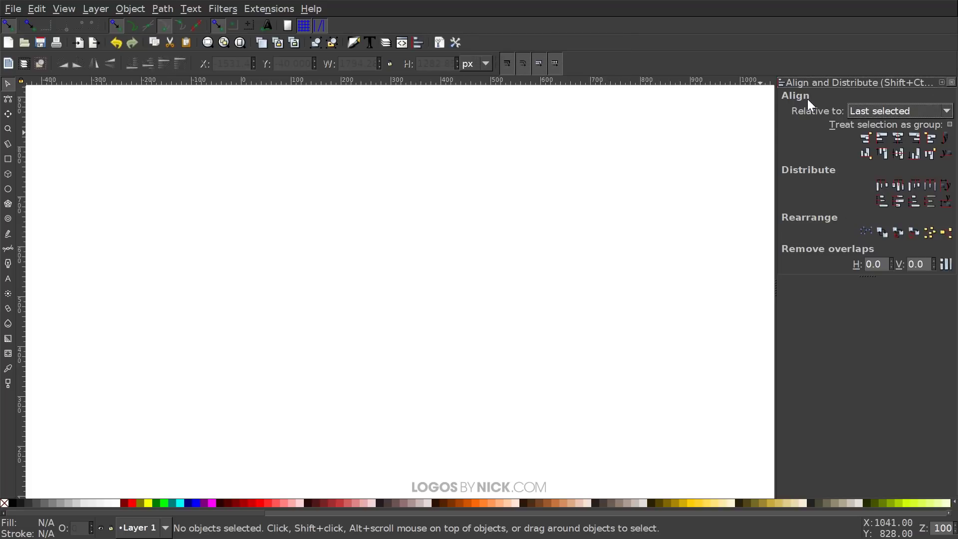
click(354, 44)
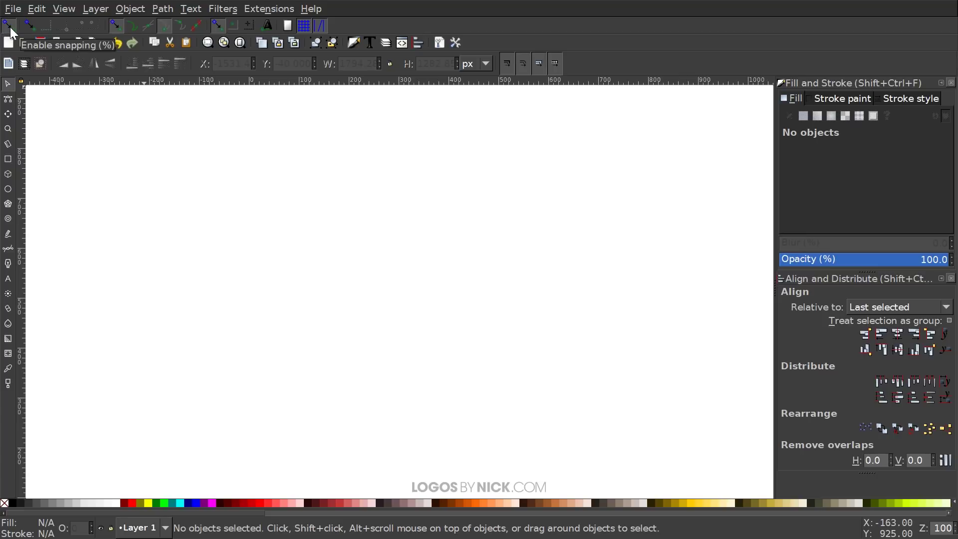
click(166, 25)
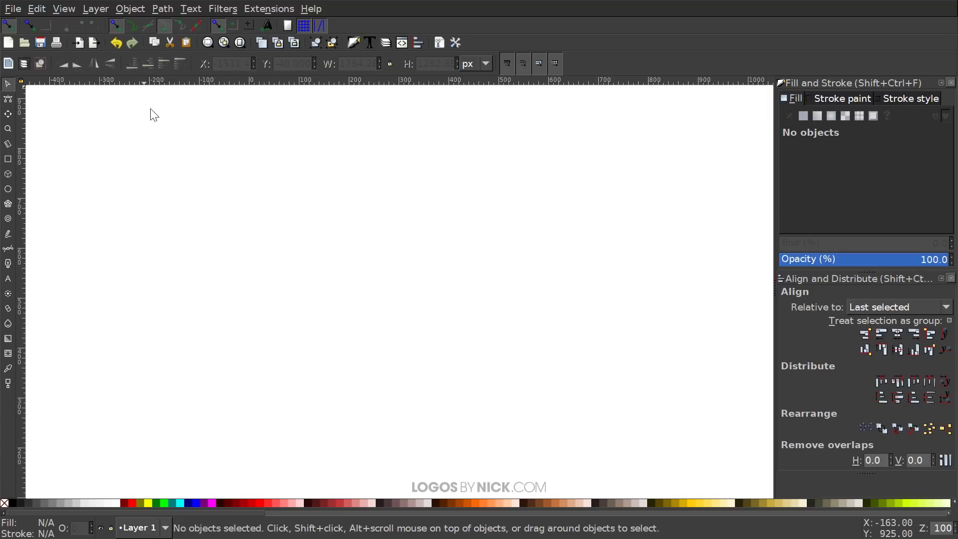
drag(605, 332, 614, 336)
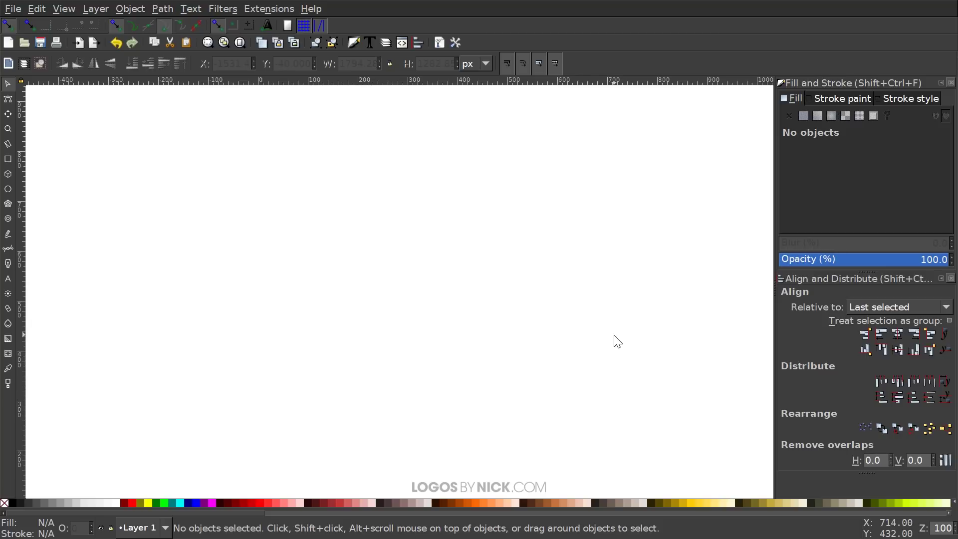
Draw an upright three-cornered polygon about 354 px wide and 306 px high, with its base snapped horizontal.
click(7, 206)
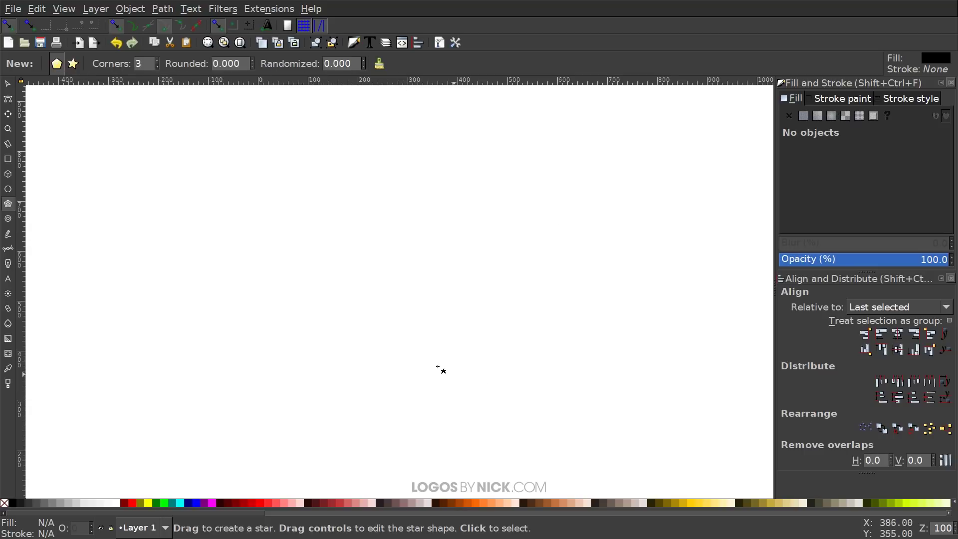
key(ctrl)
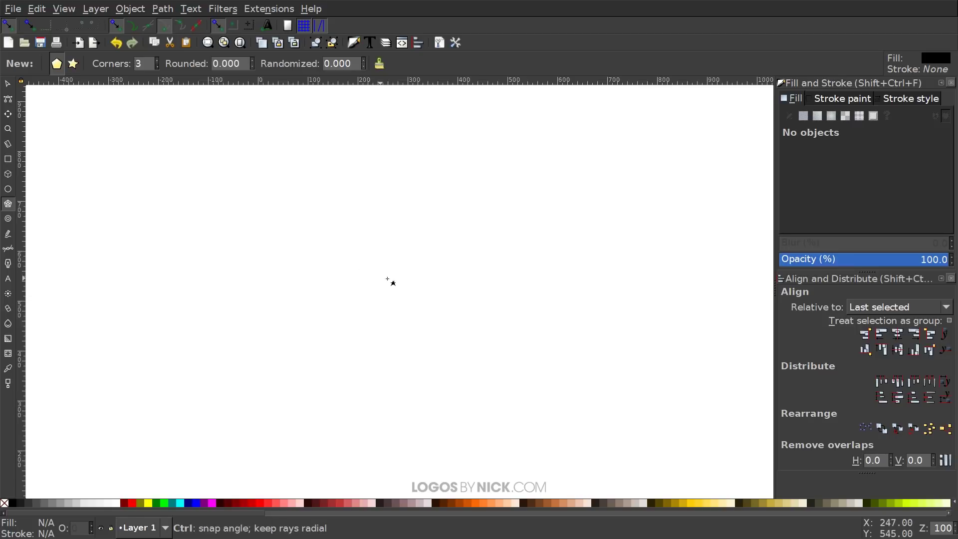
drag(410, 278, 497, 328)
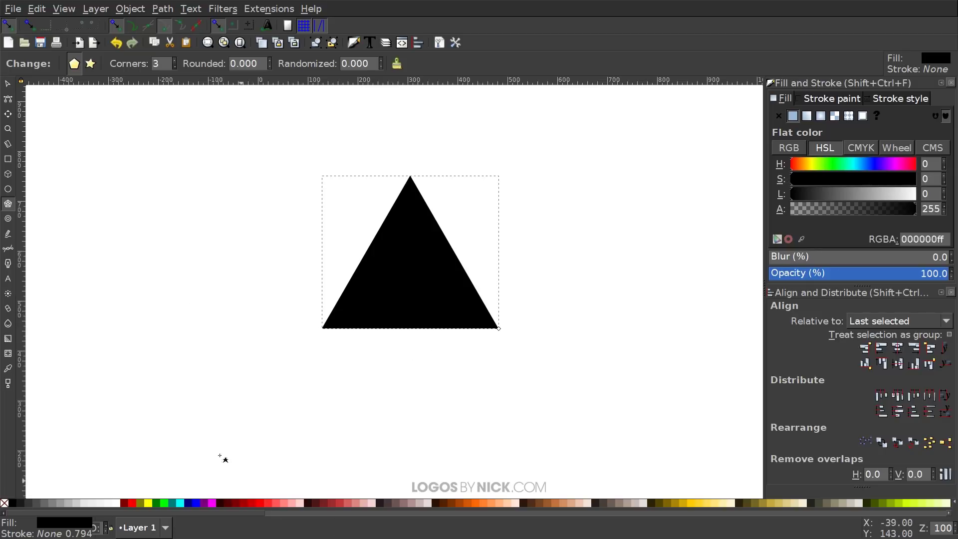
drag(195, 296, 263, 254)
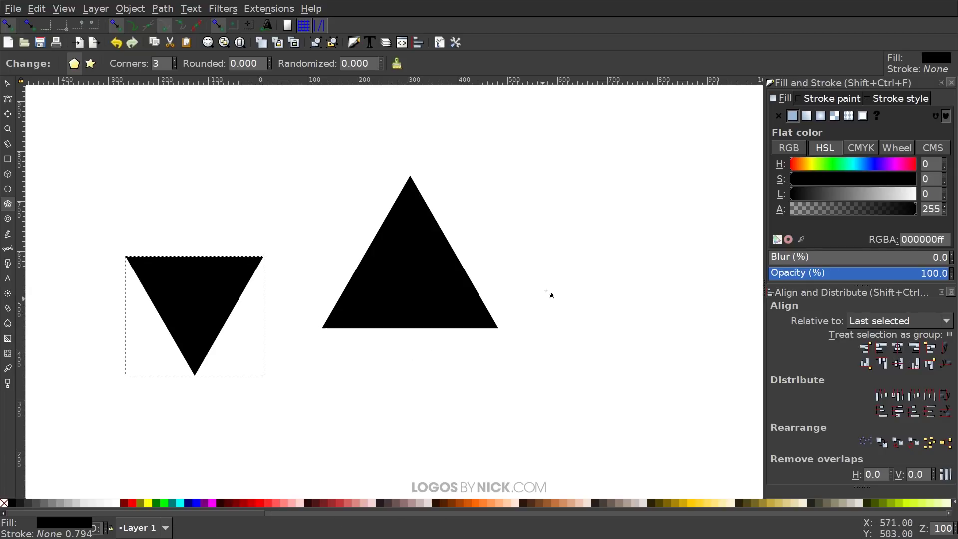
key(Delete)
drag(615, 337, 582, 344)
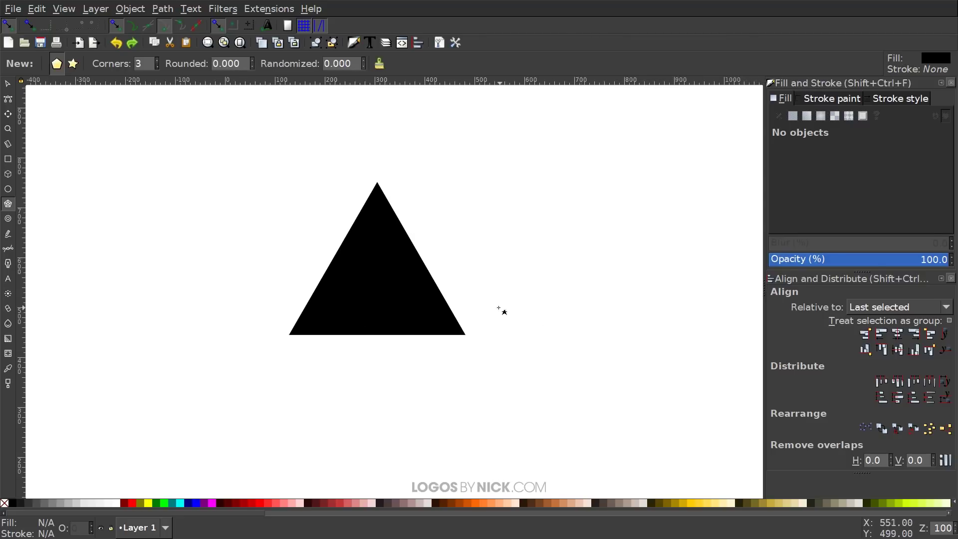
Lower the black triangle's opacity to 53.1%.
click(8, 83)
click(358, 285)
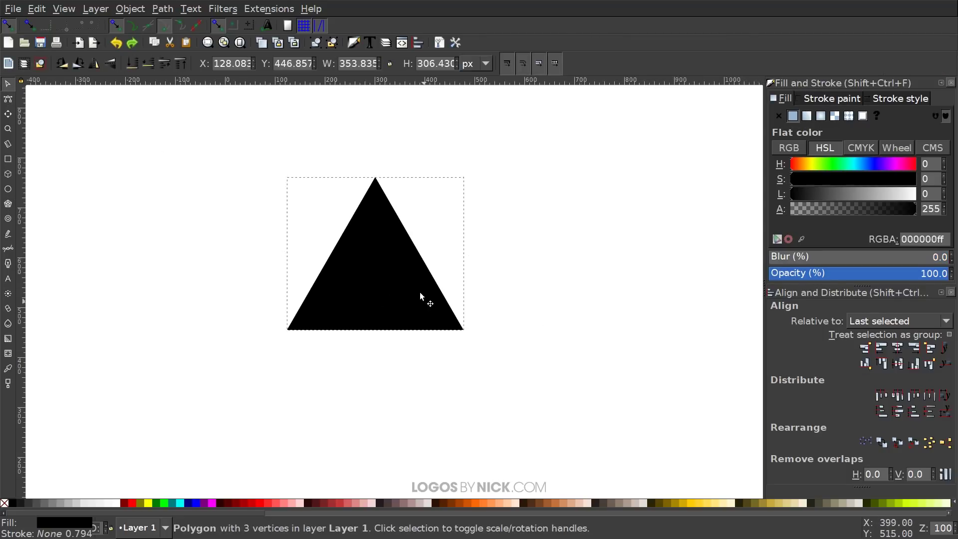
drag(423, 295, 413, 279)
mouse_move(860, 275)
mouse_down()
mouse_move(873, 273)
mouse_move(847, 274)
mouse_move(865, 273)
mouse_up()
scroll(379, 278, right, 2)
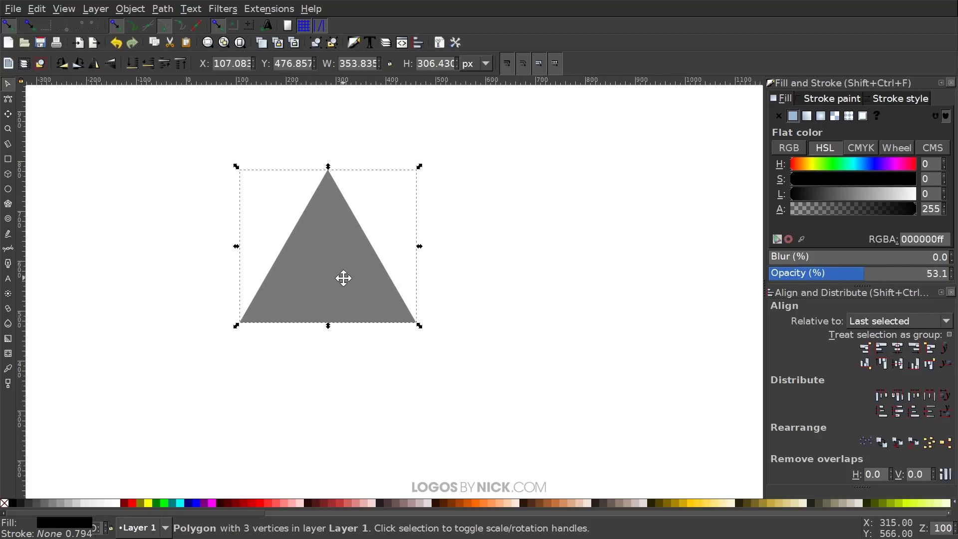
Duplicate the semi-transparent triangle and shift the copy horizontally about 33 px to the right.
right_click(335, 204)
click(352, 290)
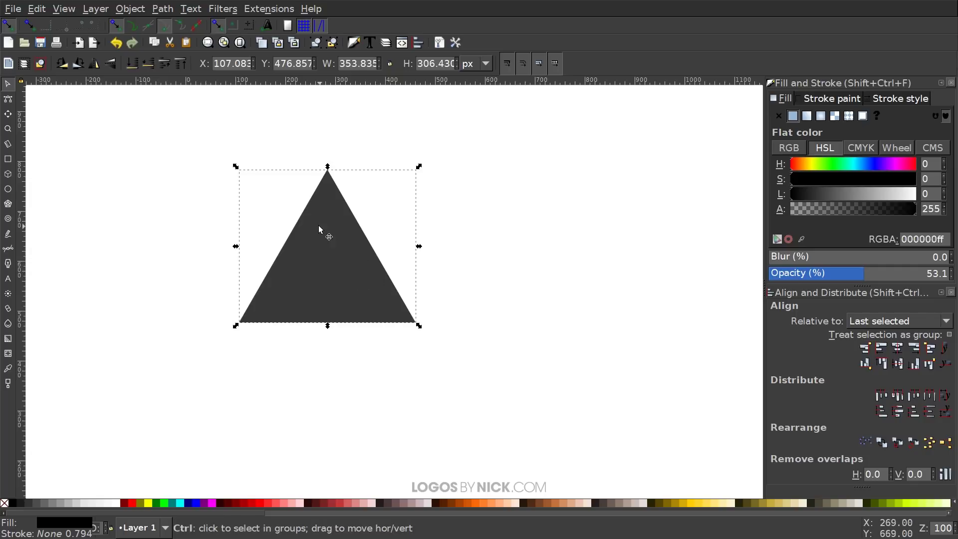
drag(310, 228, 325, 228)
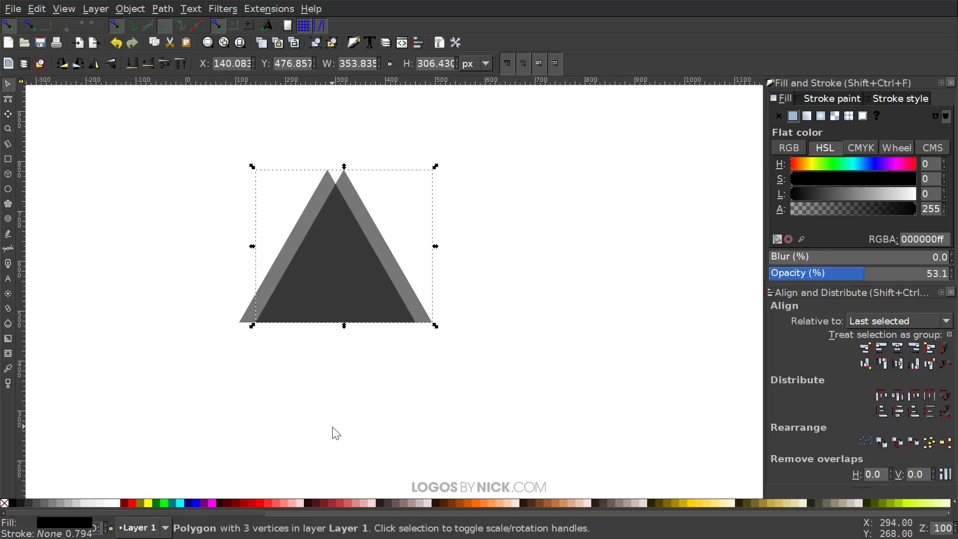
Draw a closed straight-line path through both triangles' apexes and lower-left corners, forming a slanted strip along their left edges.
drag(378, 407, 461, 402)
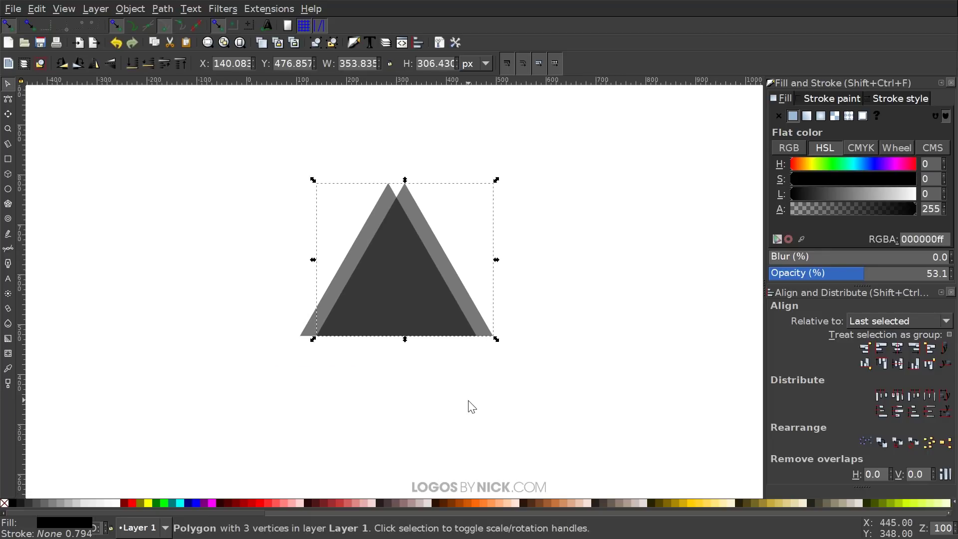
click(8, 249)
drag(355, 257, 329, 265)
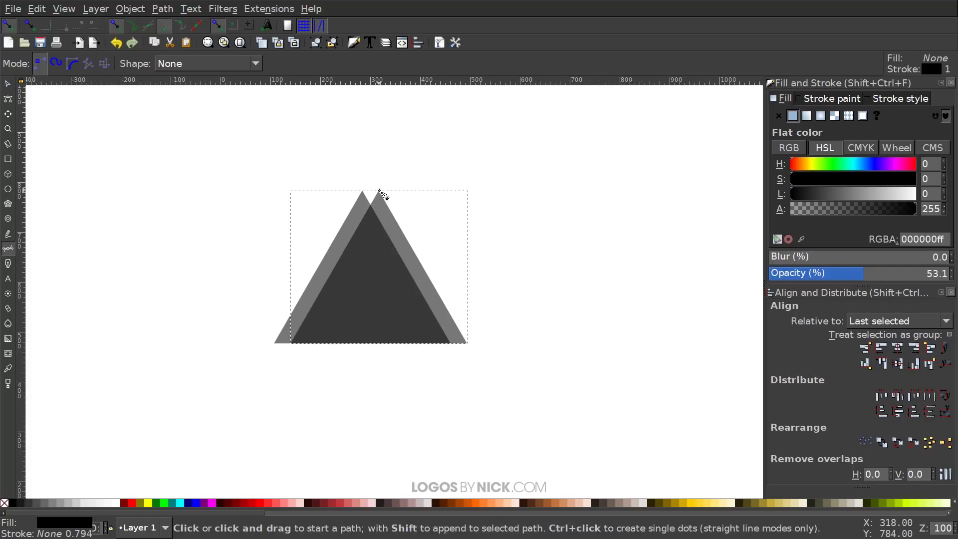
click(380, 191)
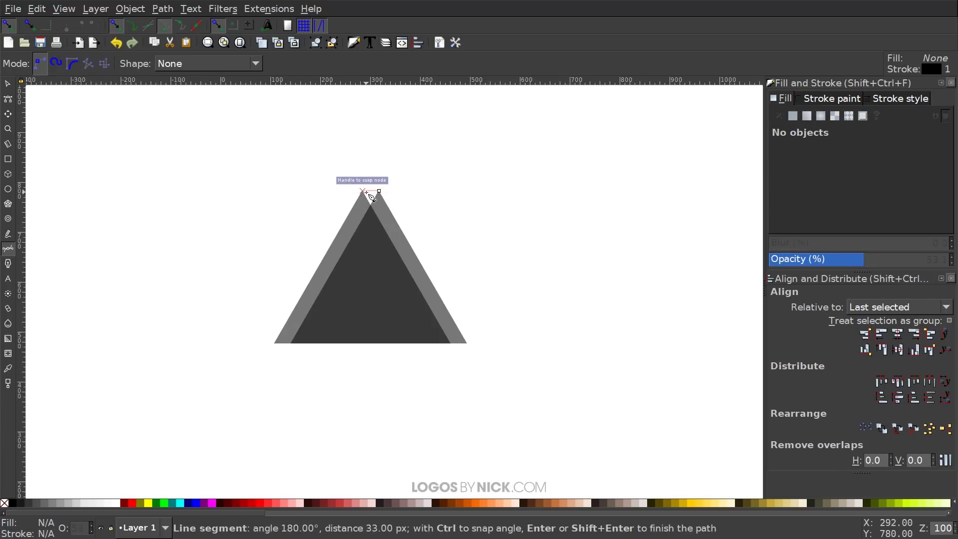
click(363, 191)
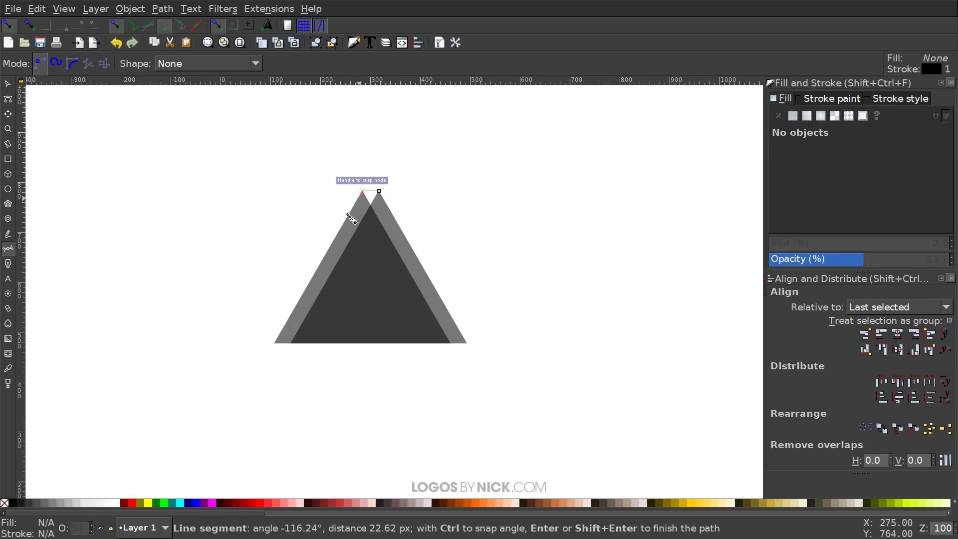
click(275, 343)
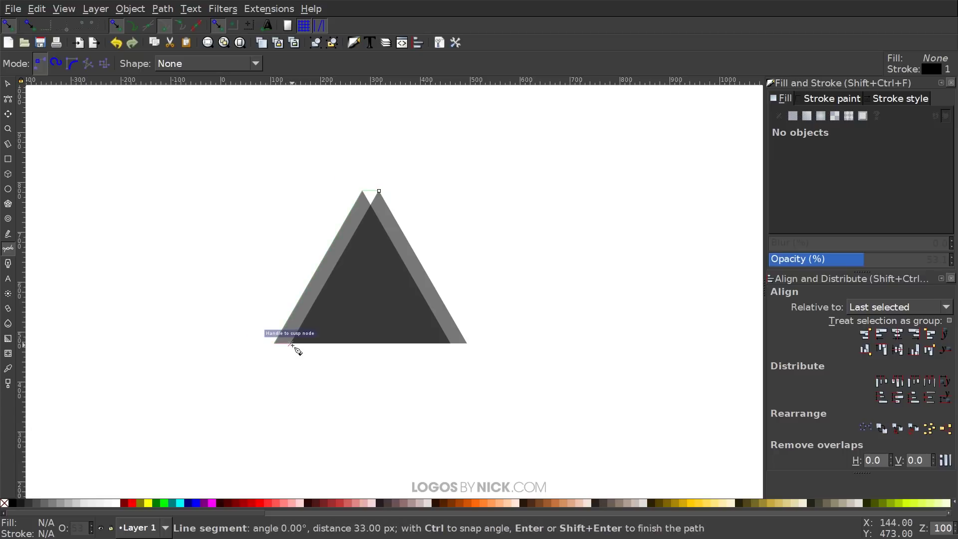
click(291, 343)
click(380, 191)
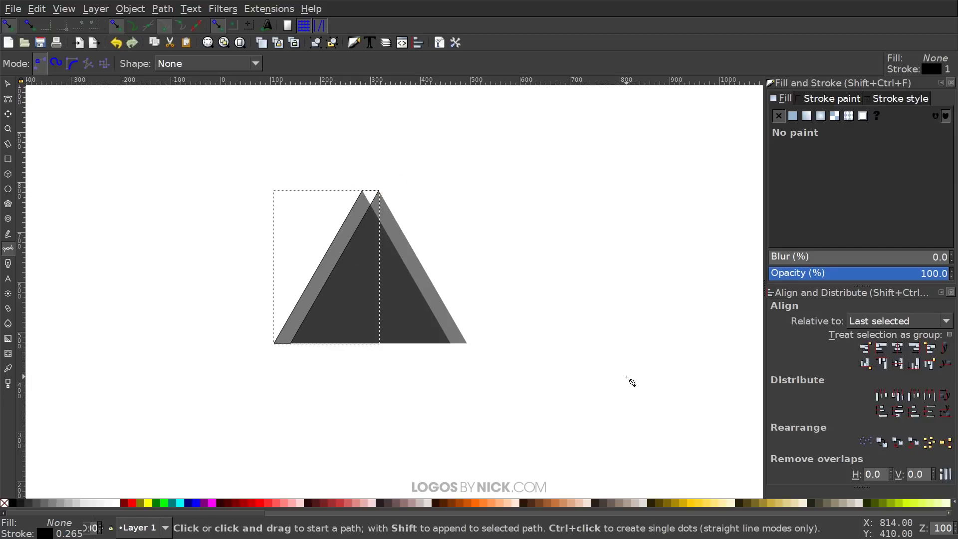
Give the slanted strip a red fill without a stroke and set its opacity to 49.7%.
click(132, 503)
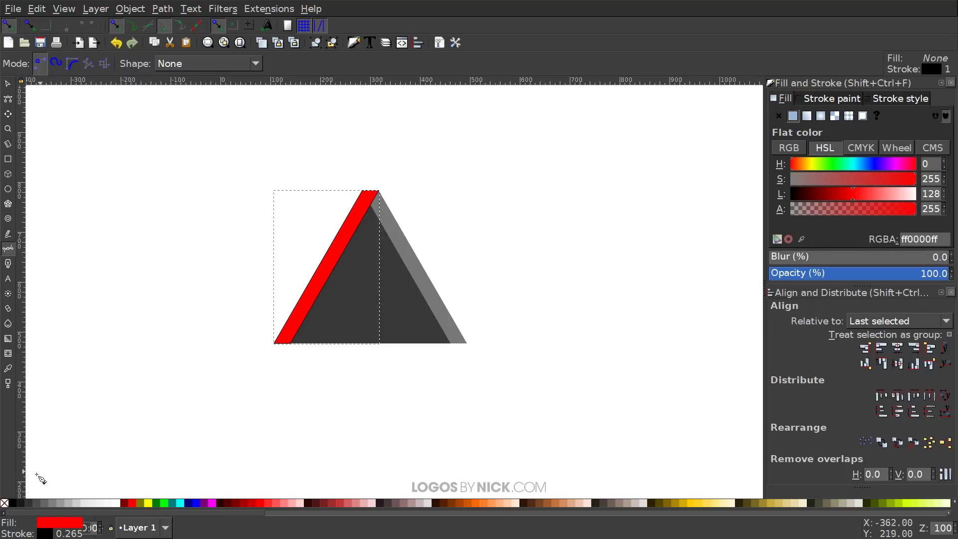
shift+click(5, 505)
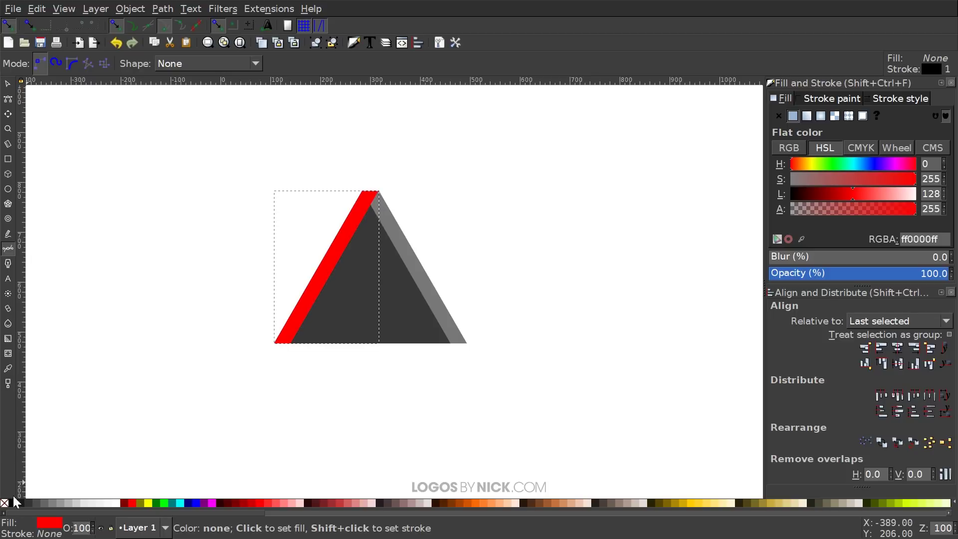
click(8, 83)
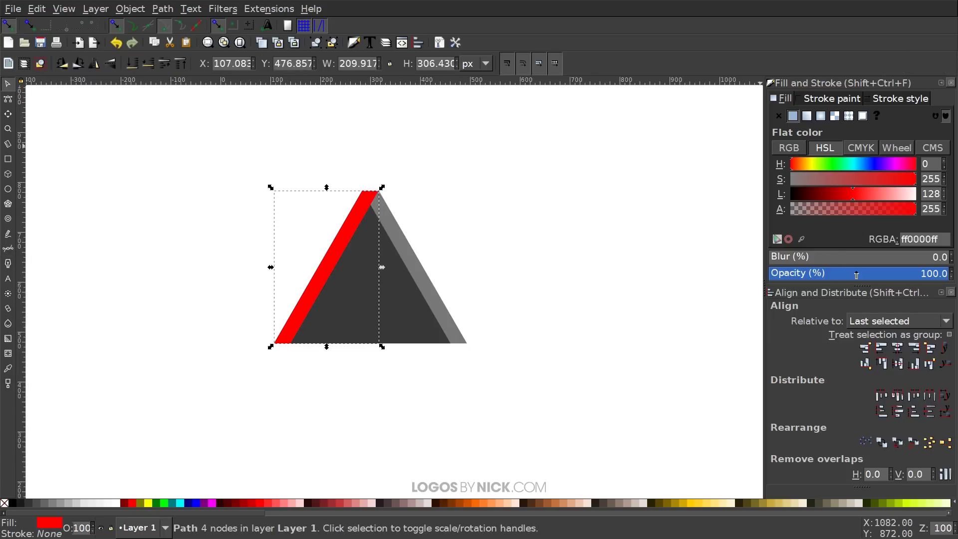
drag(857, 274, 856, 278)
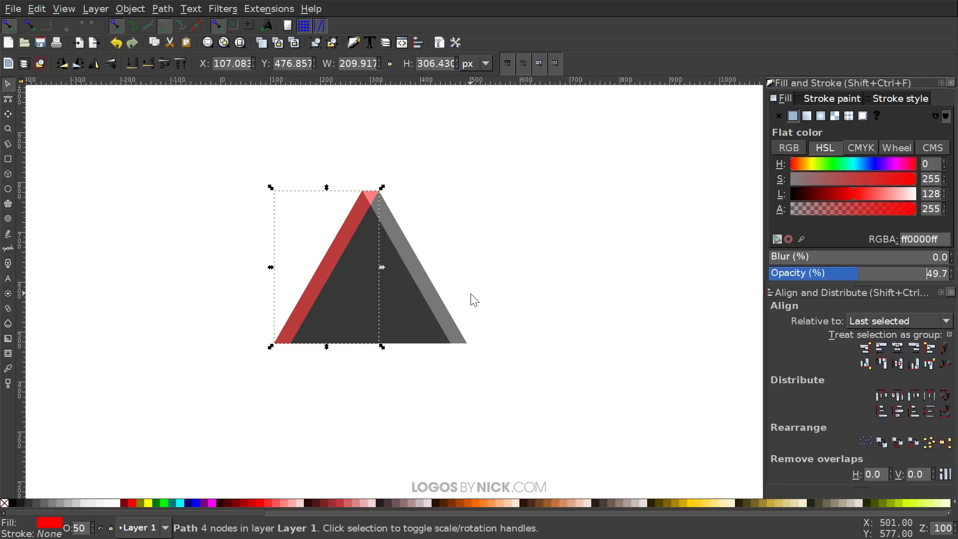
Duplicate the red strip and rotate the copy clockwise about its centre, with angle snapping, until it is horizontal.
drag(471, 295, 495, 304)
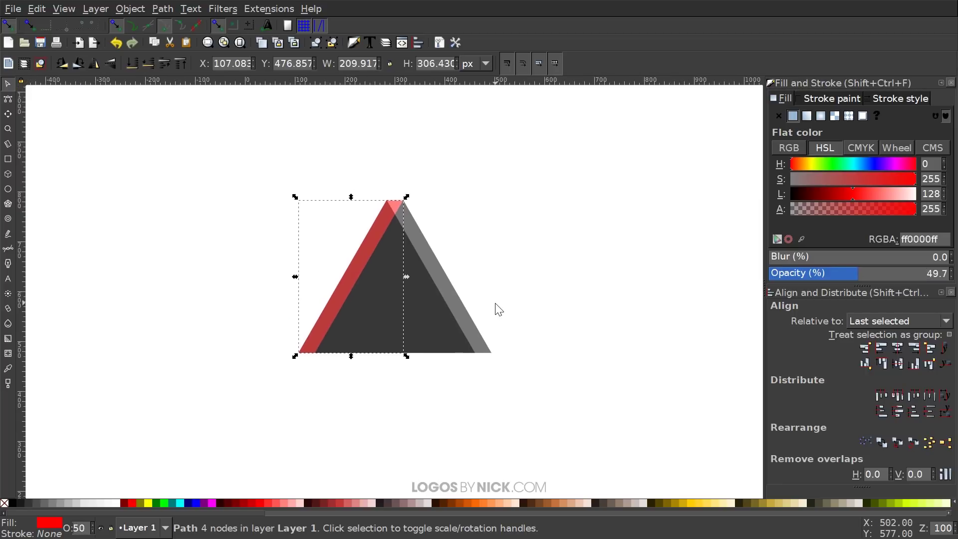
right_click(382, 226)
click(399, 311)
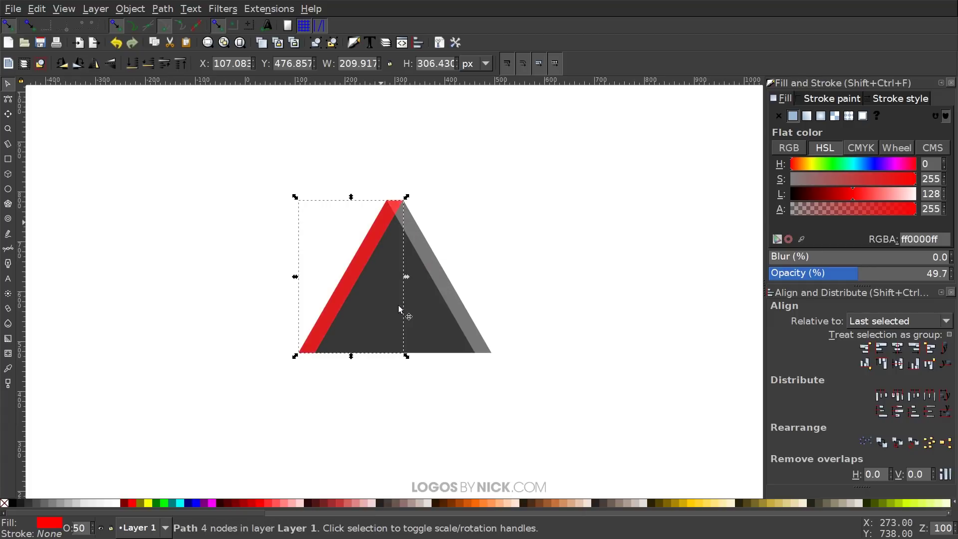
click(390, 202)
key(ctrl)
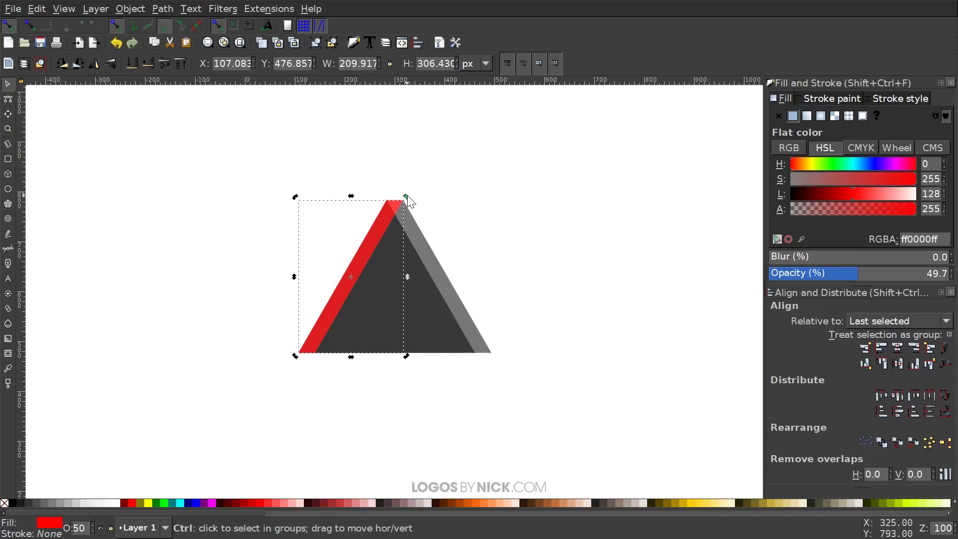
drag(407, 197, 447, 272)
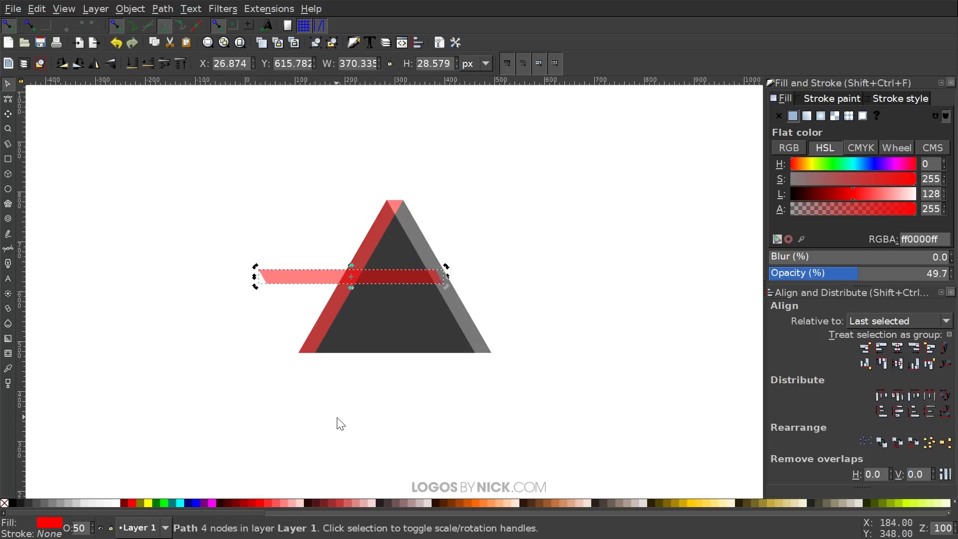
Center the horizontal red strip on the right-hand triangle along both axes, then clear the selection.
key(shift)
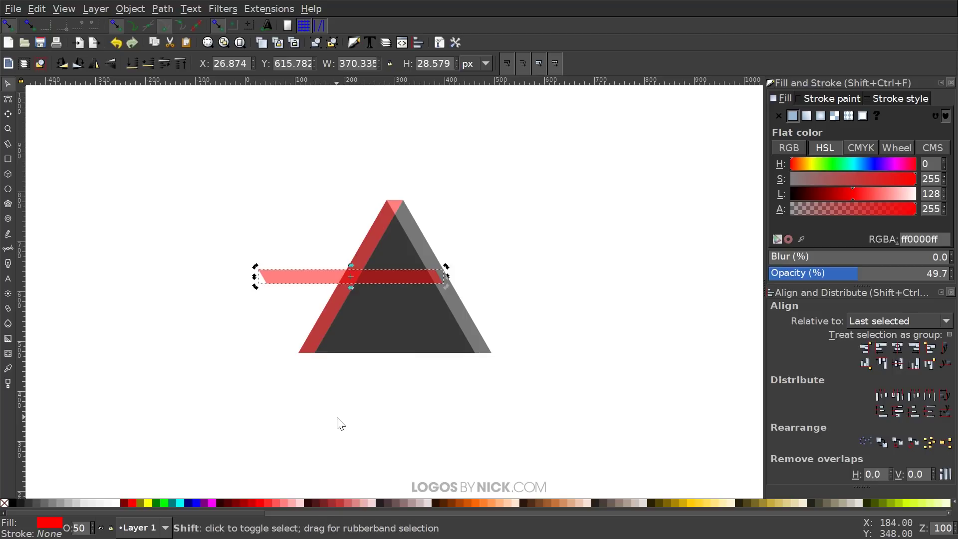
shift+click(462, 304)
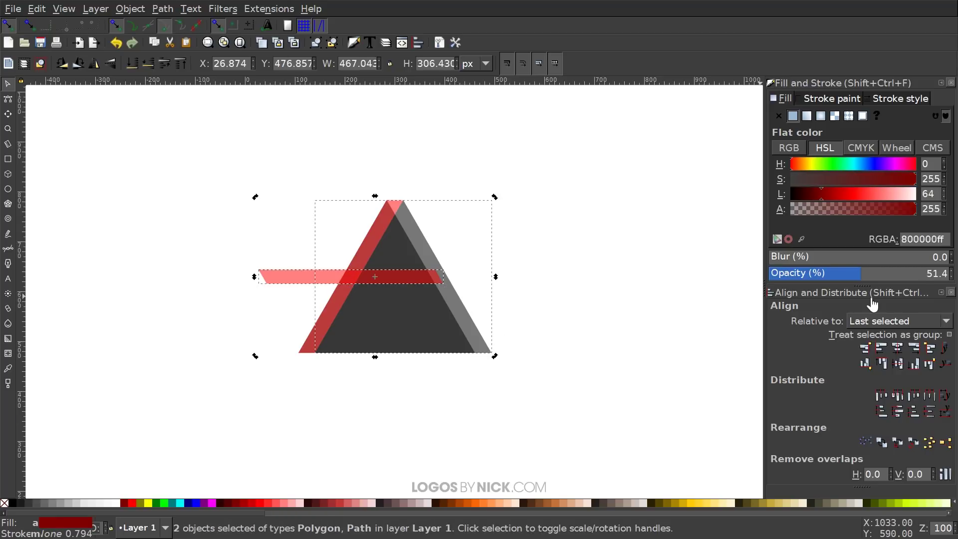
click(898, 346)
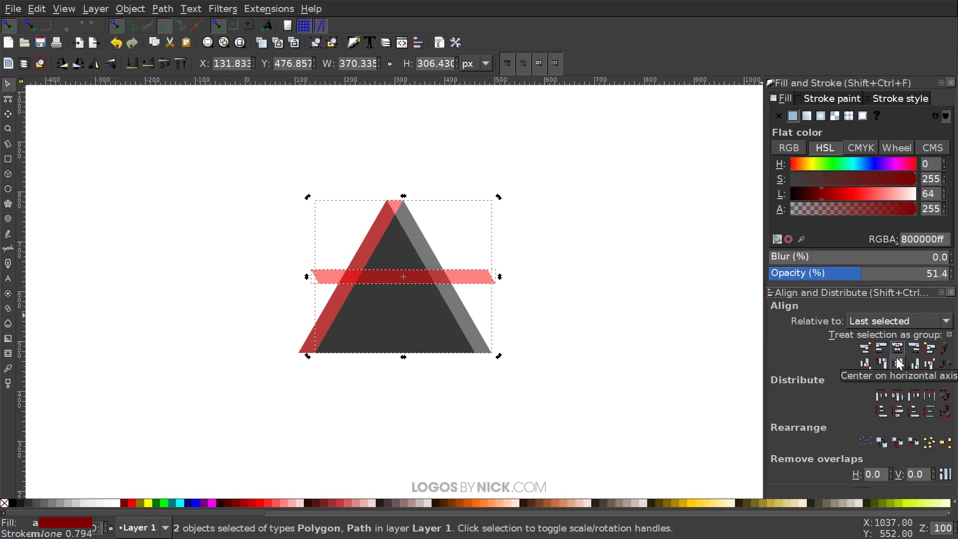
click(899, 363)
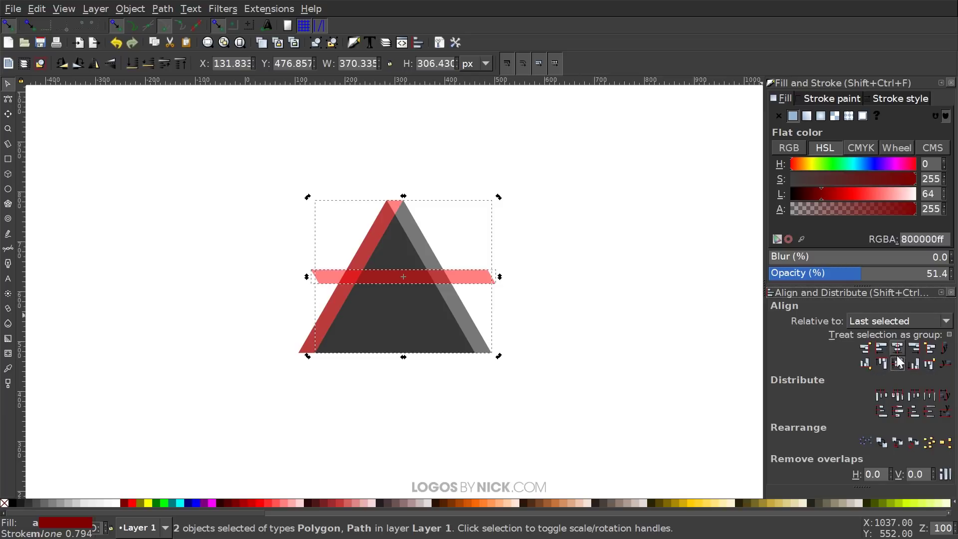
drag(416, 266, 460, 293)
mouse_move(613, 243)
mouse_down()
mouse_move(547, 242)
mouse_move(617, 247)
mouse_up()
click(616, 160)
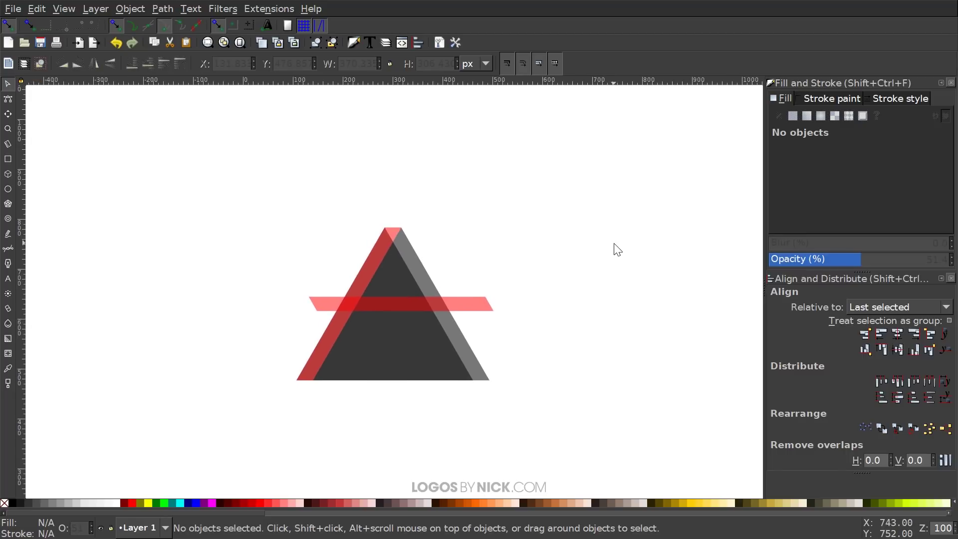
Duplicate the slanted red strip and give the copy a green fill (00ff00).
click(387, 236)
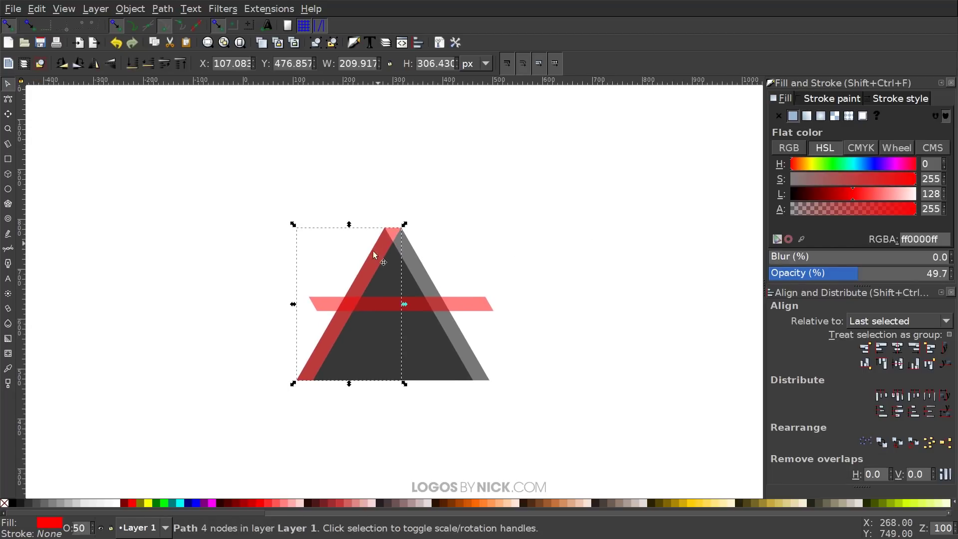
right_click(394, 240)
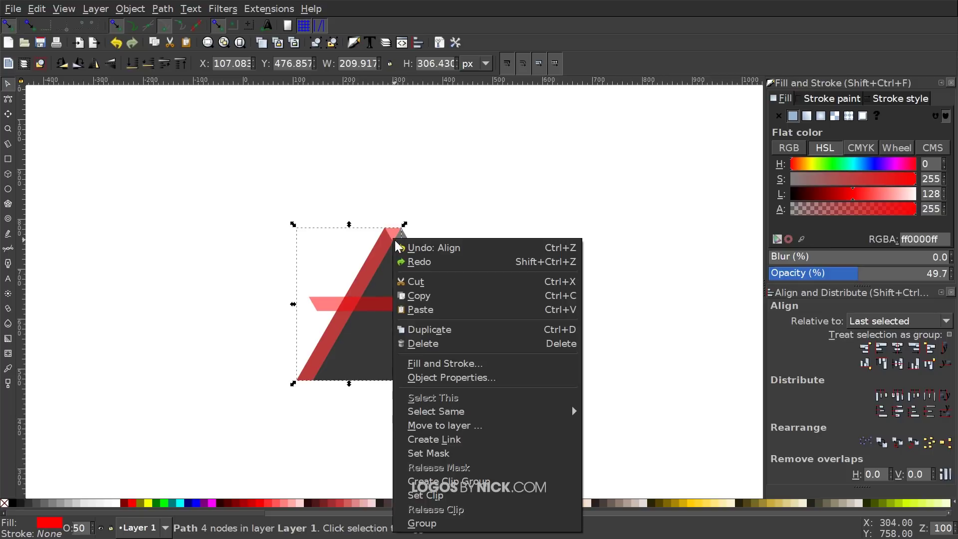
click(445, 330)
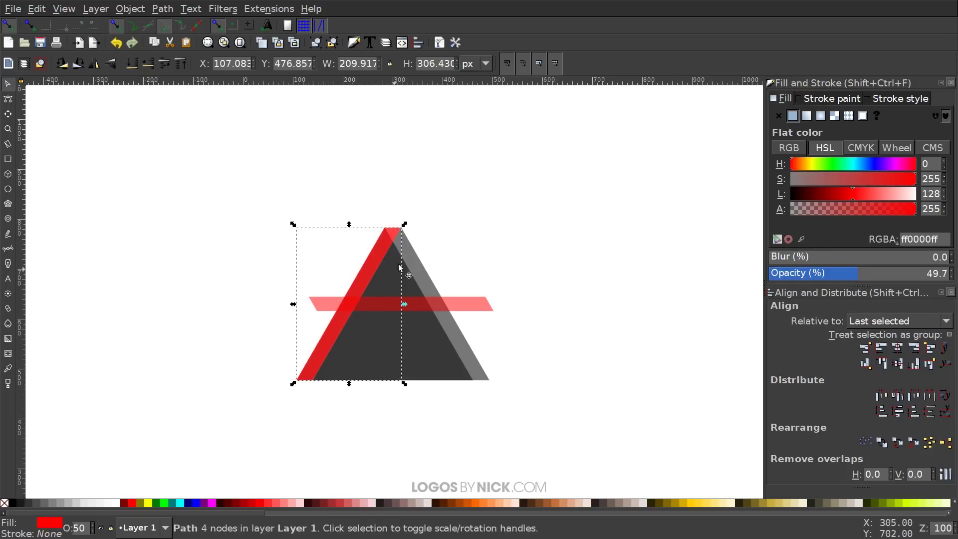
click(164, 504)
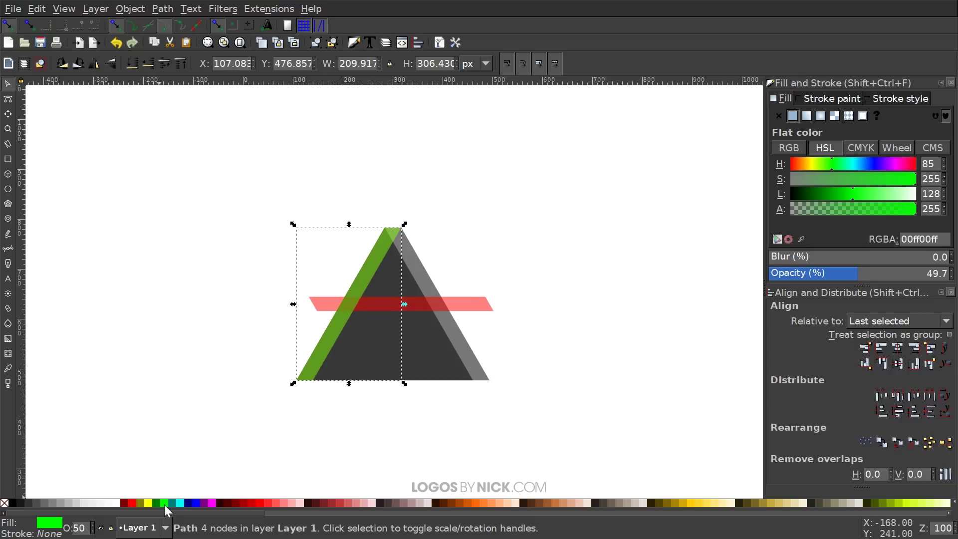
Flip the green strip horizontally and move it sideways onto the right edges of the triangles.
click(92, 66)
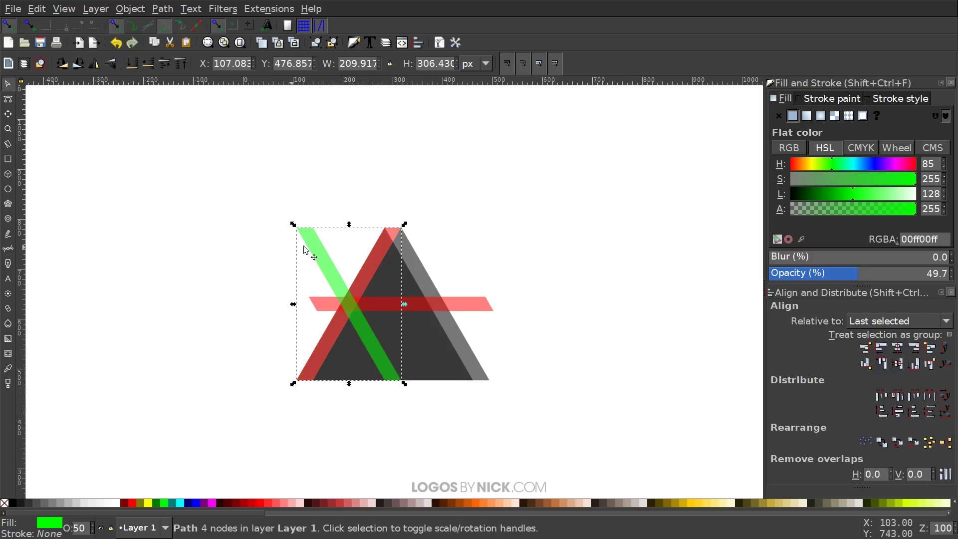
drag(302, 230, 391, 239)
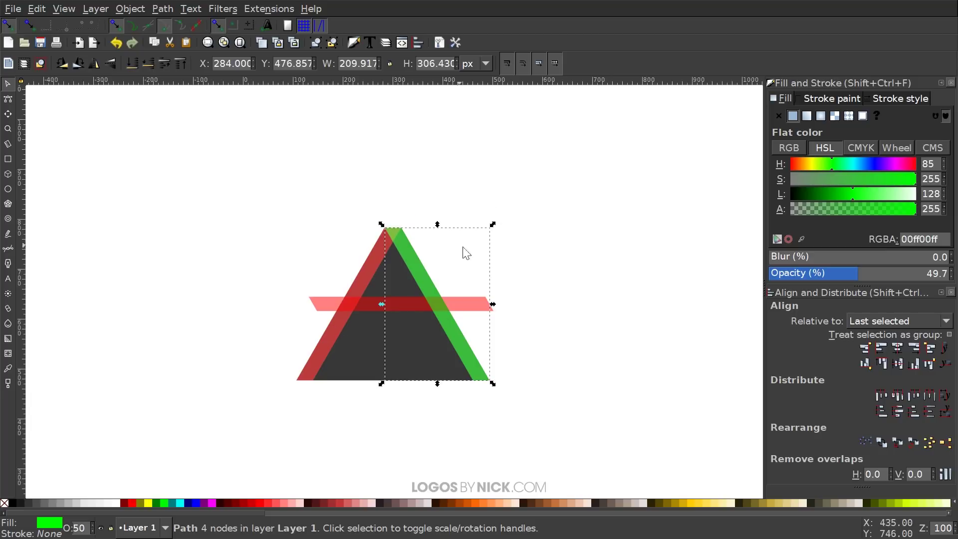
Duplicate the green strip and shift the copy horizontally 33 px to the left, beside the original.
right_click(396, 239)
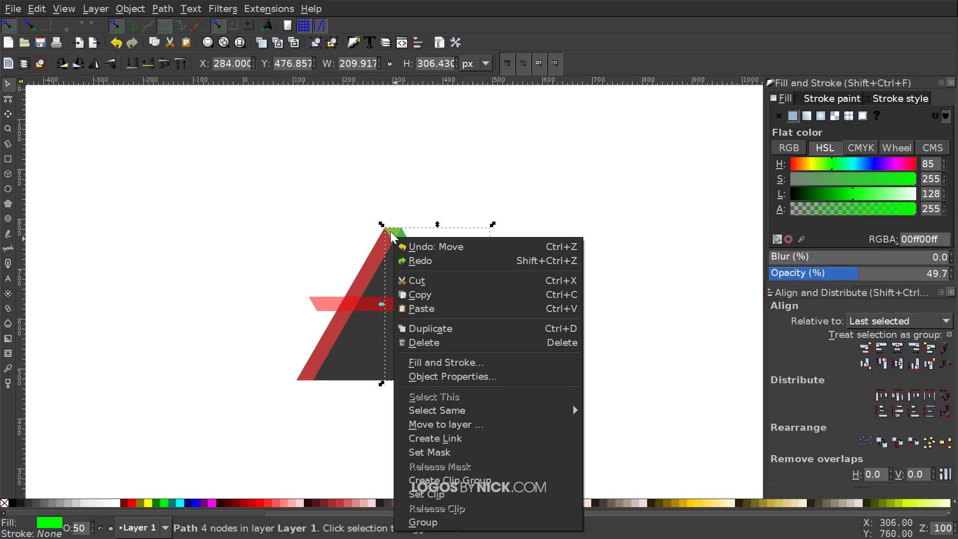
key(Escape)
scroll(614, 332, up, 1)
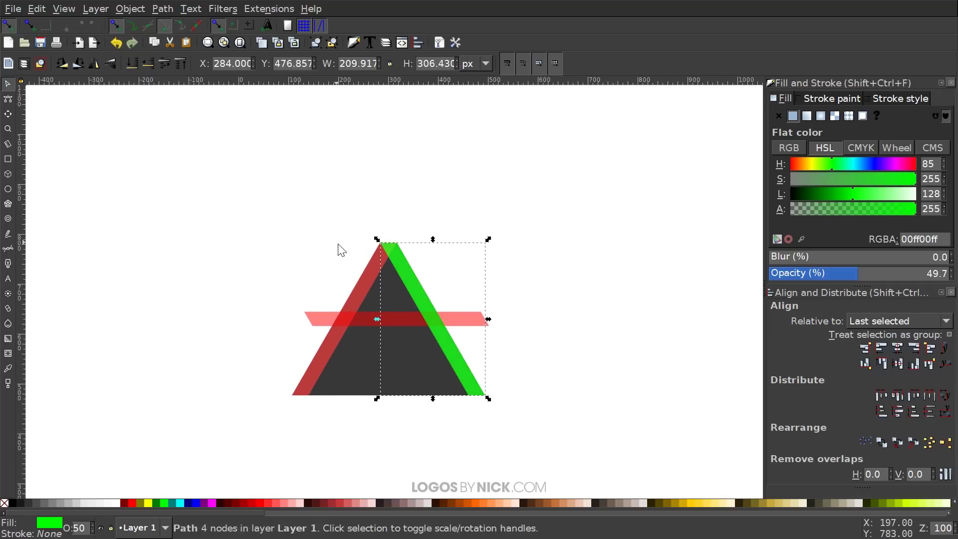
drag(395, 246, 381, 249)
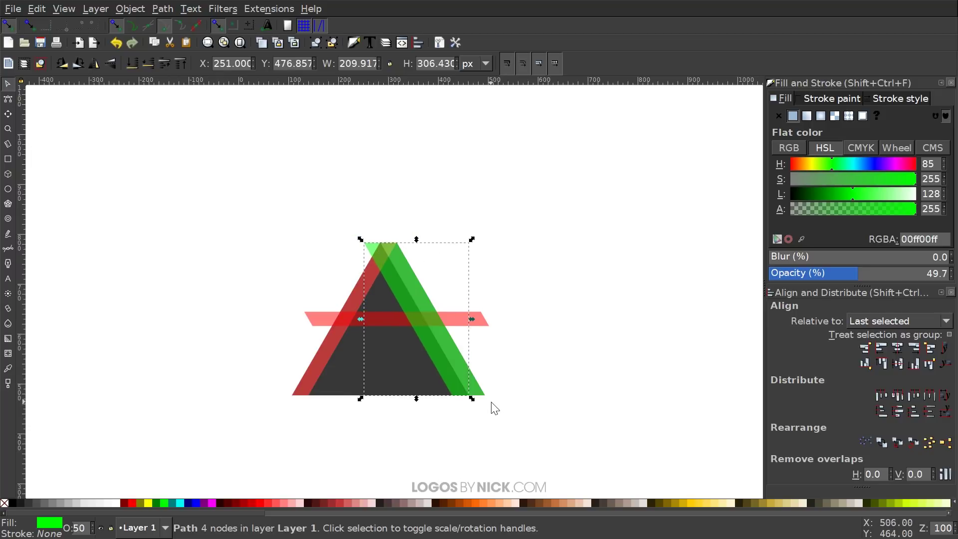
Unite the two adjacent green strips into a single path with Union.
shift+click(394, 253)
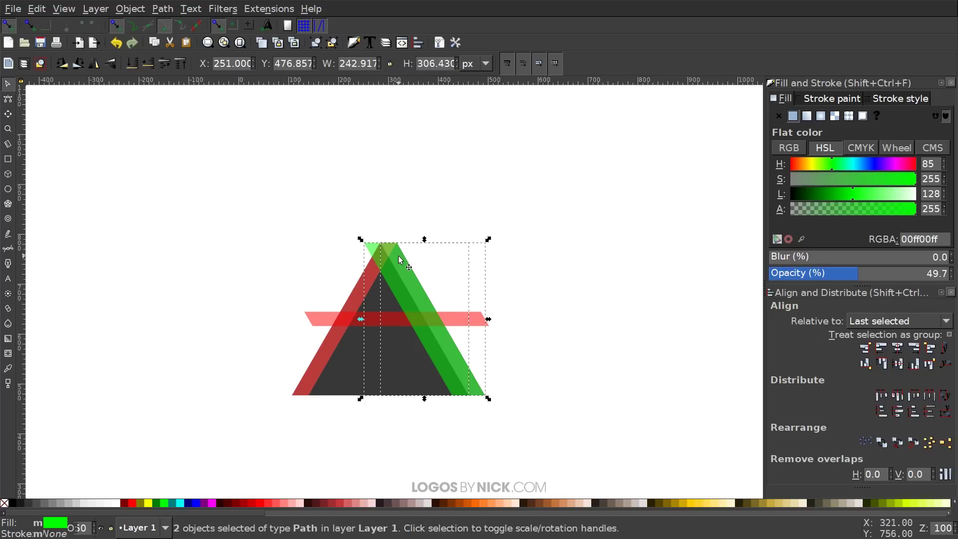
click(163, 8)
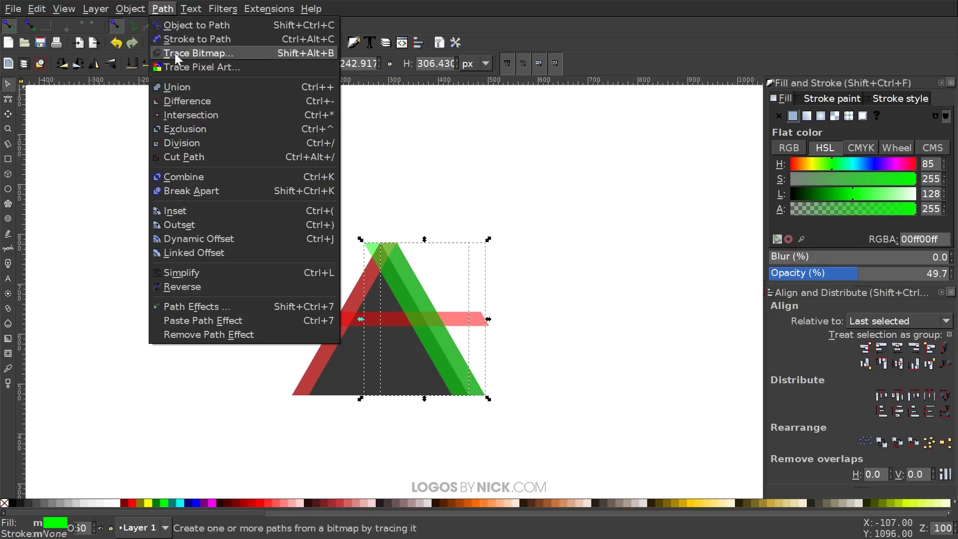
click(183, 87)
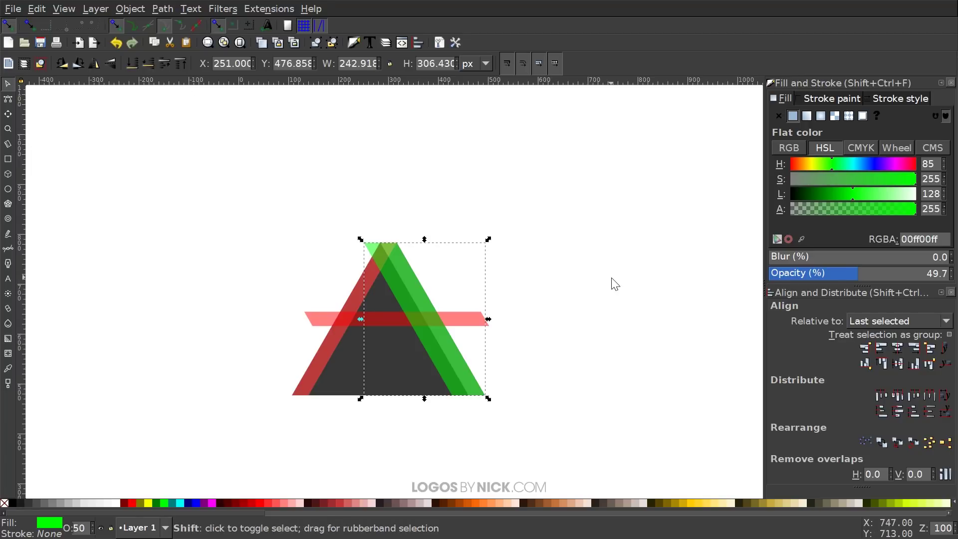
Subtract the united green shape from the horizontal red strip with Difference.
shift+click(313, 318)
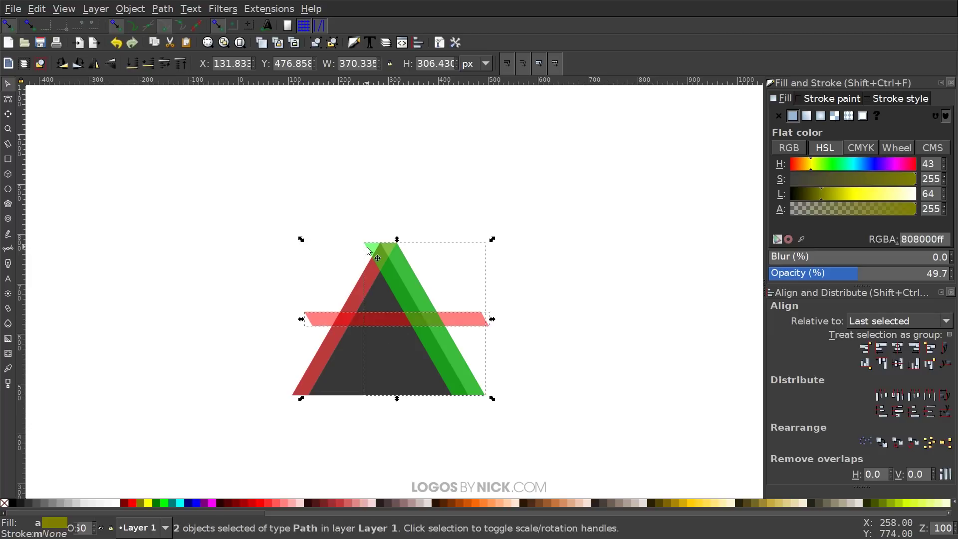
click(163, 9)
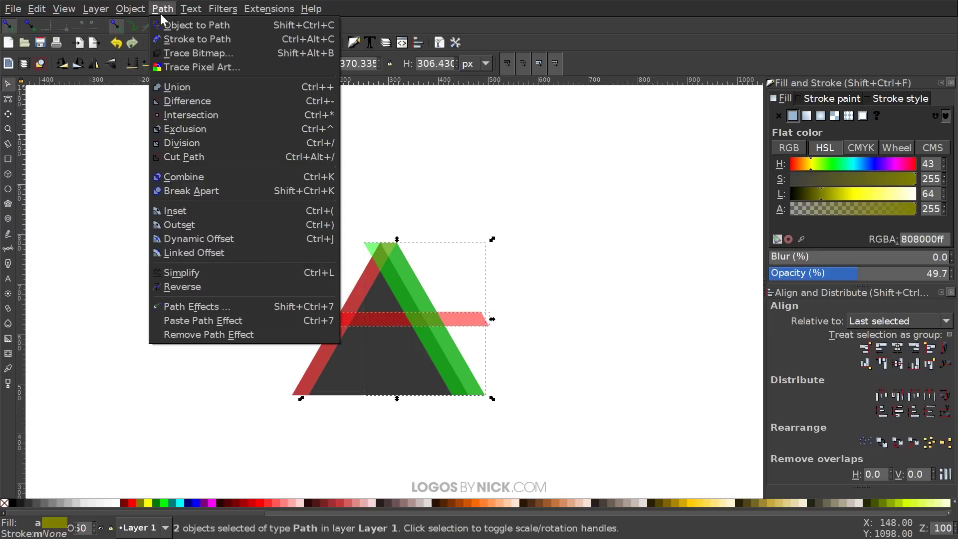
click(190, 99)
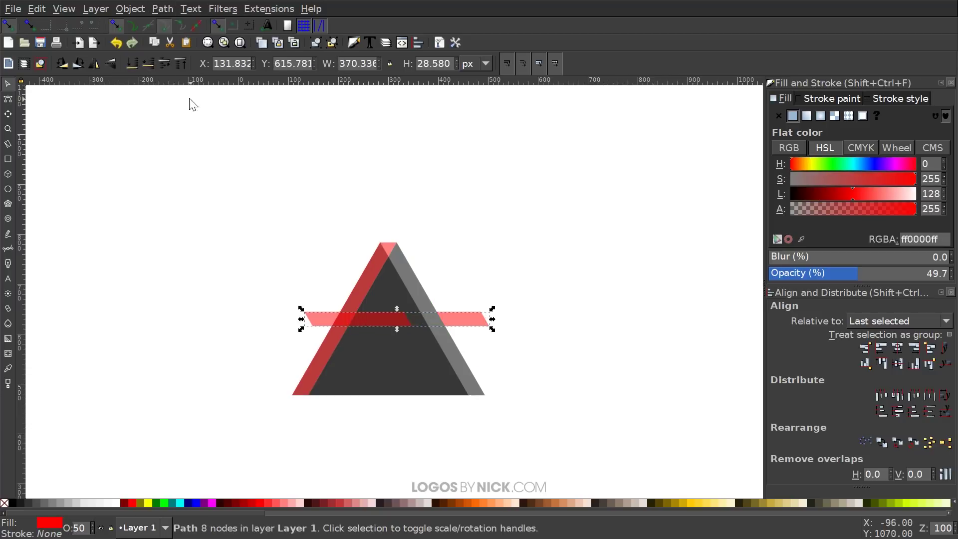
Break the cut horizontal strip apart into separate pieces and delete the short piece on the right.
click(163, 9)
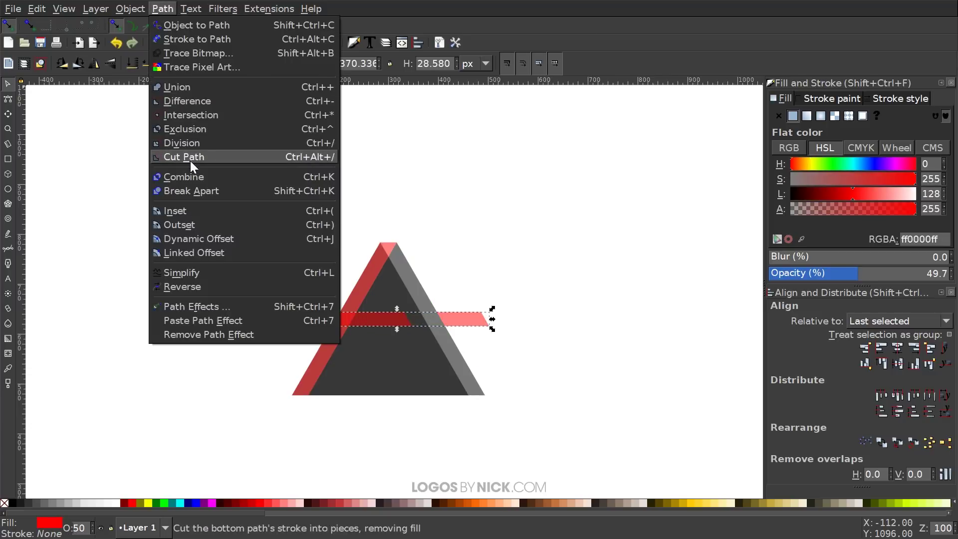
click(184, 191)
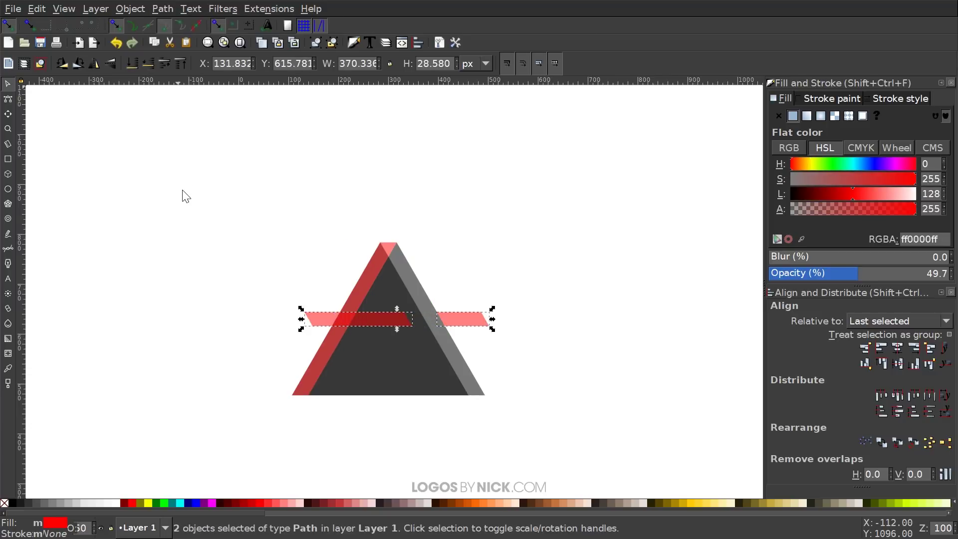
click(612, 276)
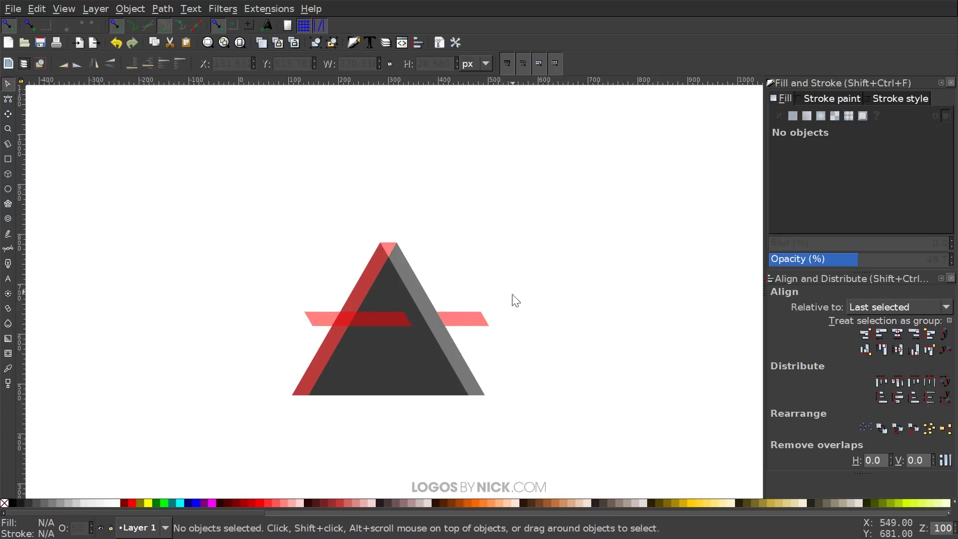
drag(478, 321, 588, 276)
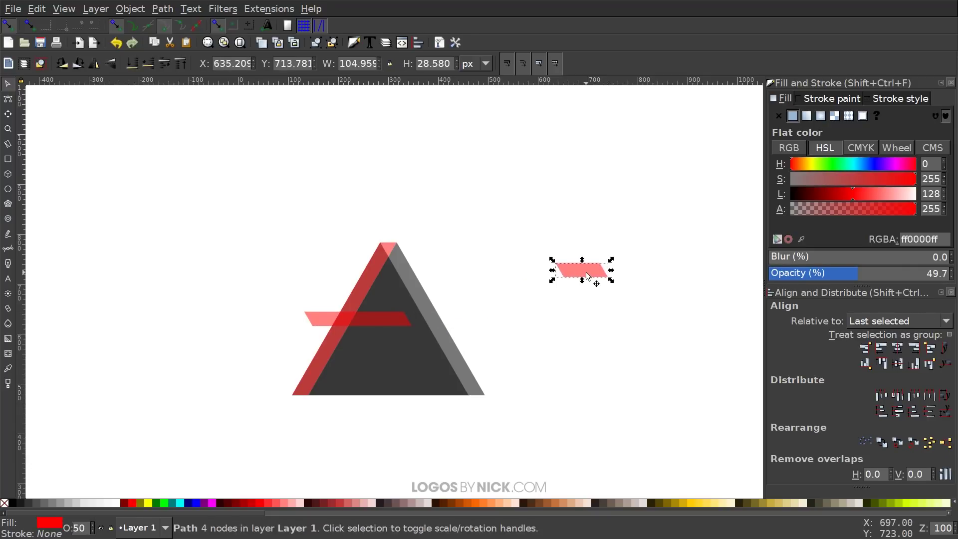
key(Delete)
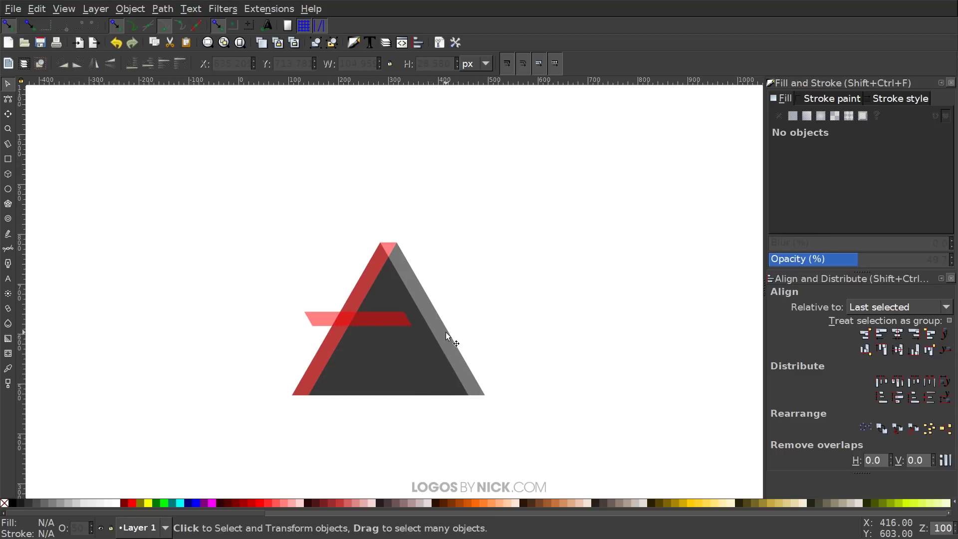
Delete both grey triangles, keeping only the slanted and horizontal red strips.
drag(446, 335, 612, 304)
key(Delete)
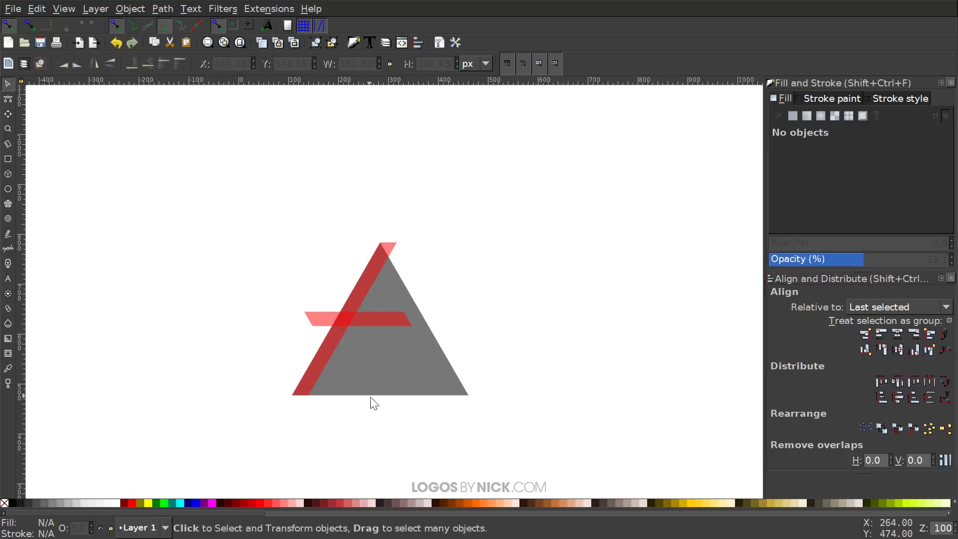
drag(374, 399, 638, 319)
drag(386, 352, 604, 317)
key(Delete)
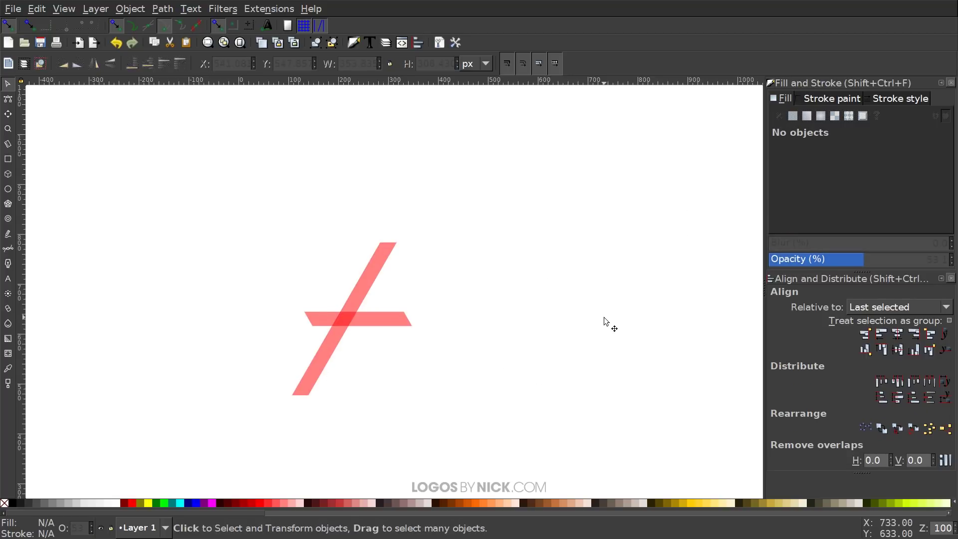
Draw a closed path along the slanted strip's right edge and loosely around the strips' left side, about 630 by 511 px.
scroll(604, 321, down, 1)
scroll(604, 321, left, 1)
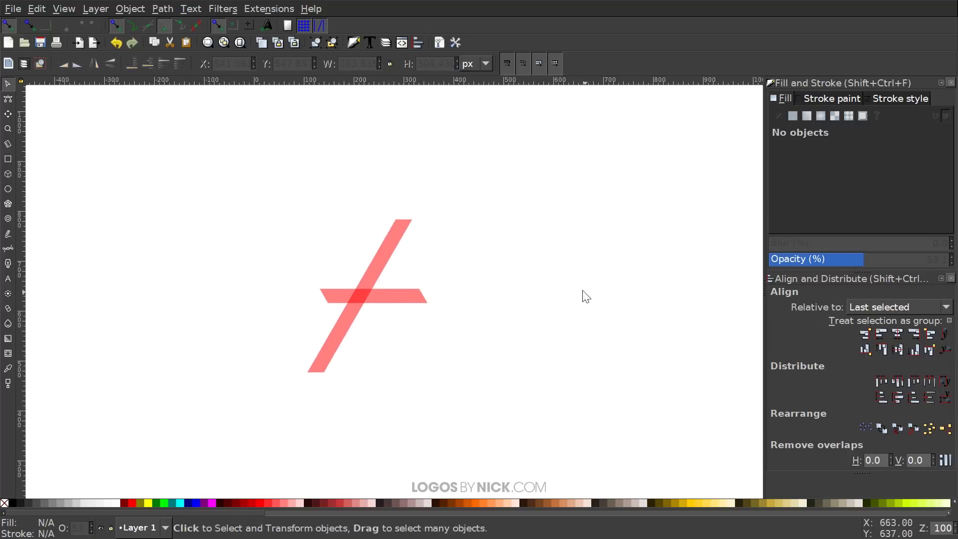
click(8, 249)
scroll(441, 298, right, 1)
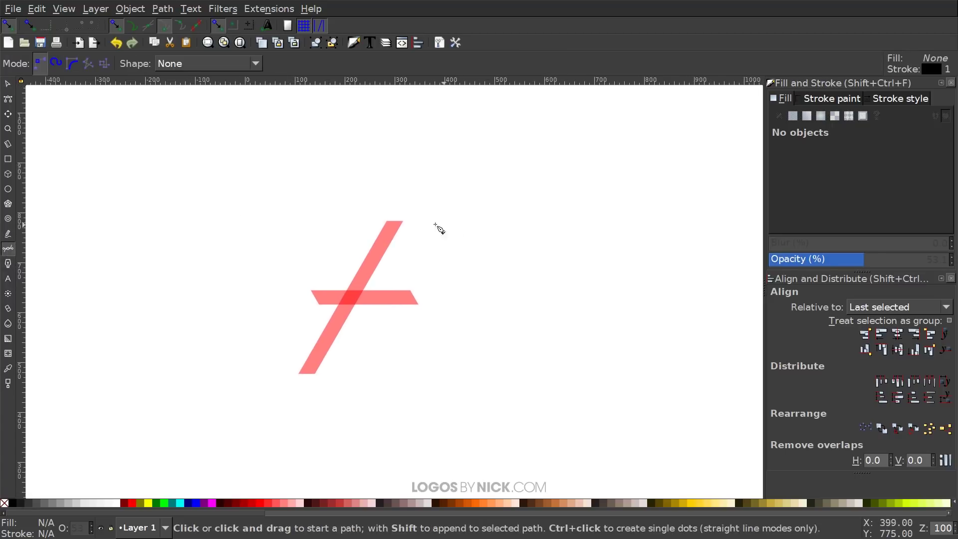
click(404, 220)
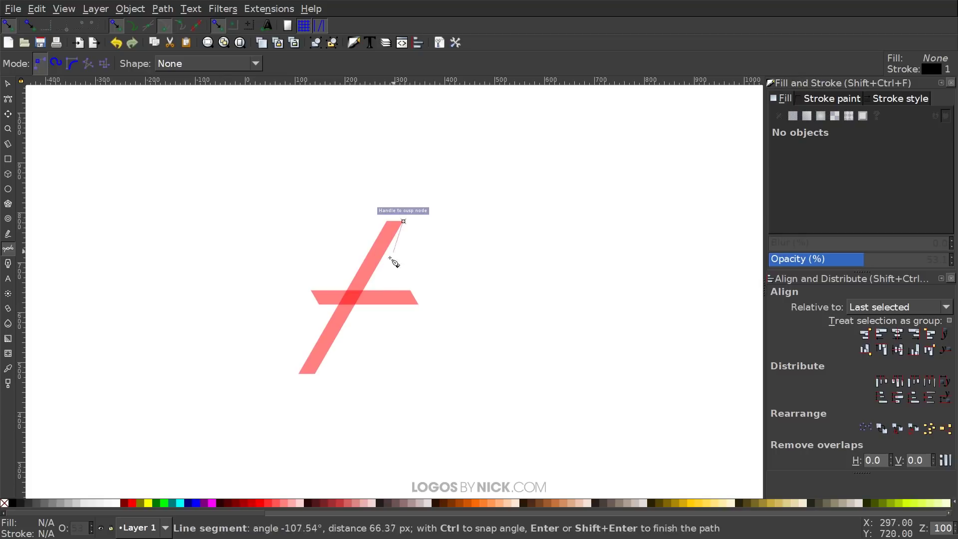
click(316, 374)
click(300, 399)
click(209, 369)
click(181, 282)
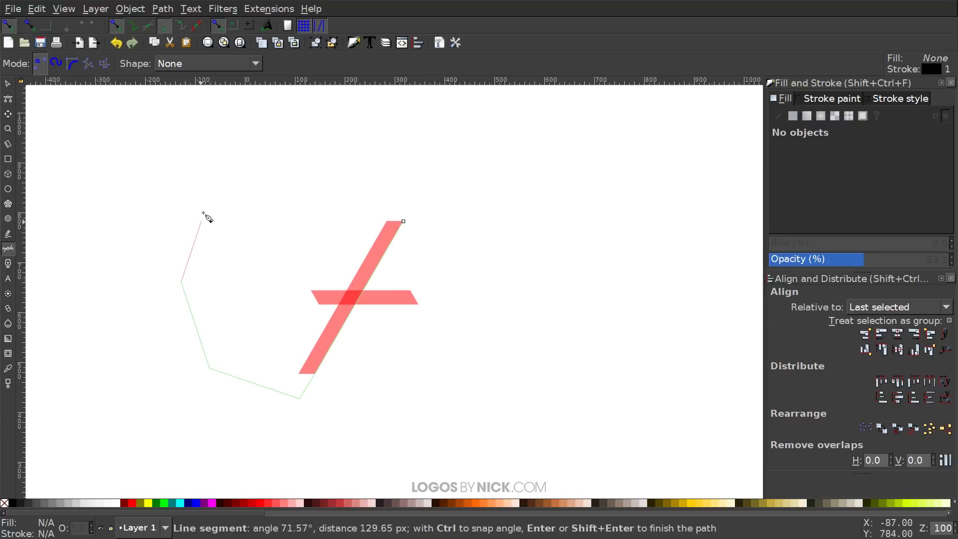
click(203, 209)
drag(278, 144, 287, 145)
click(464, 147)
drag(495, 197, 493, 199)
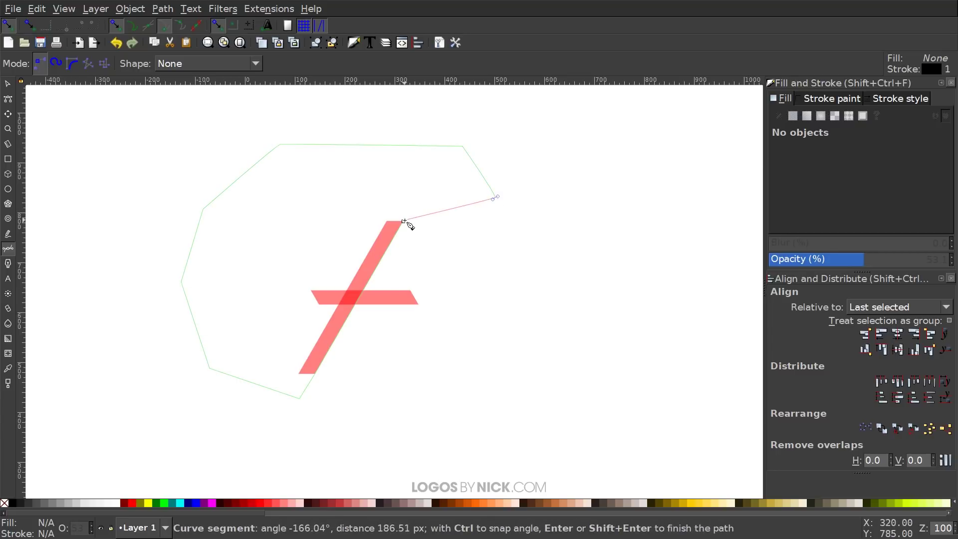
click(403, 221)
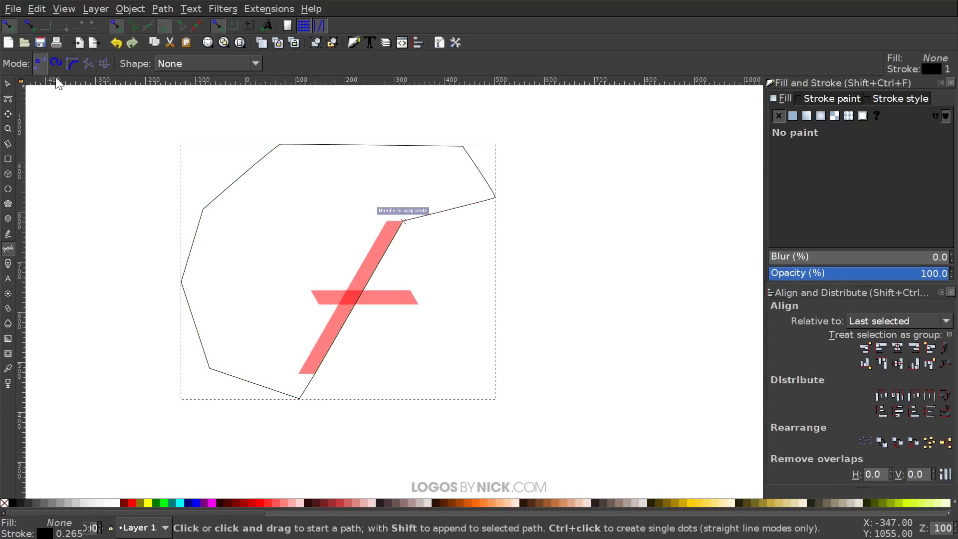
Subtract the drawn closed path from the horizontal red strip with Difference, trimming it along the slanted strip's edge.
key(s)
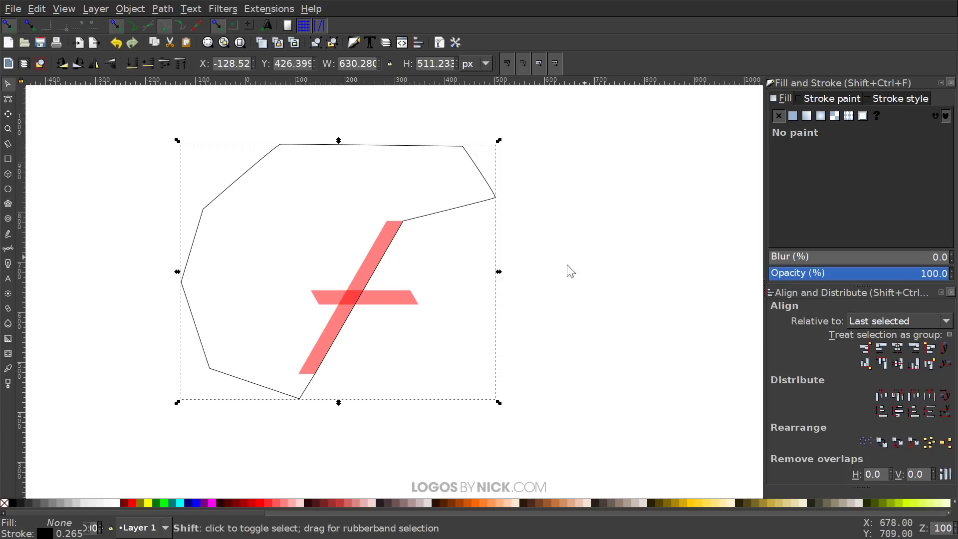
shift+click(388, 293)
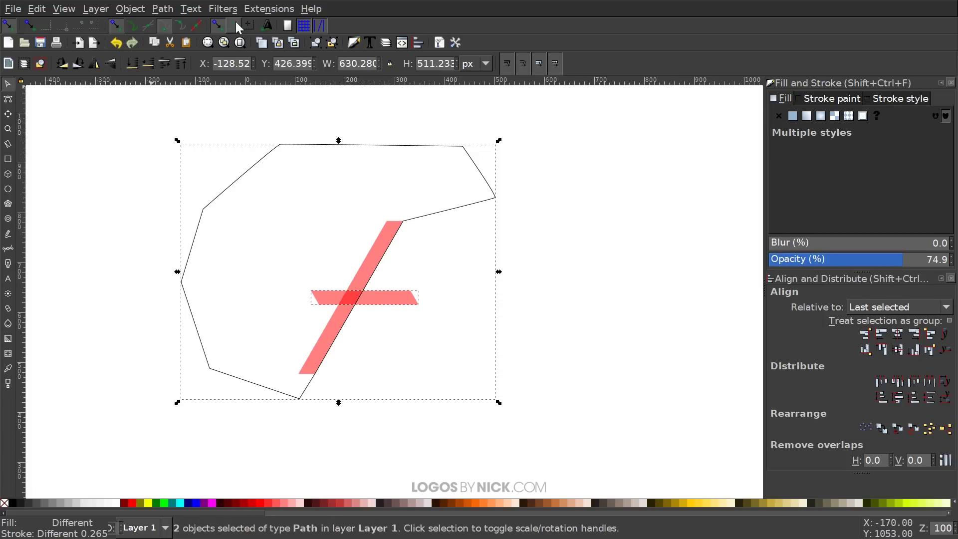
click(163, 8)
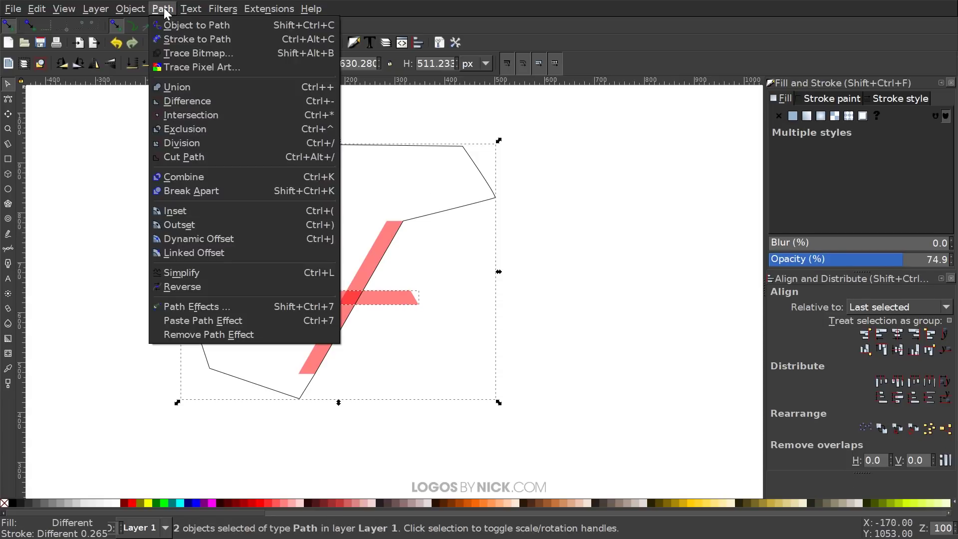
click(187, 101)
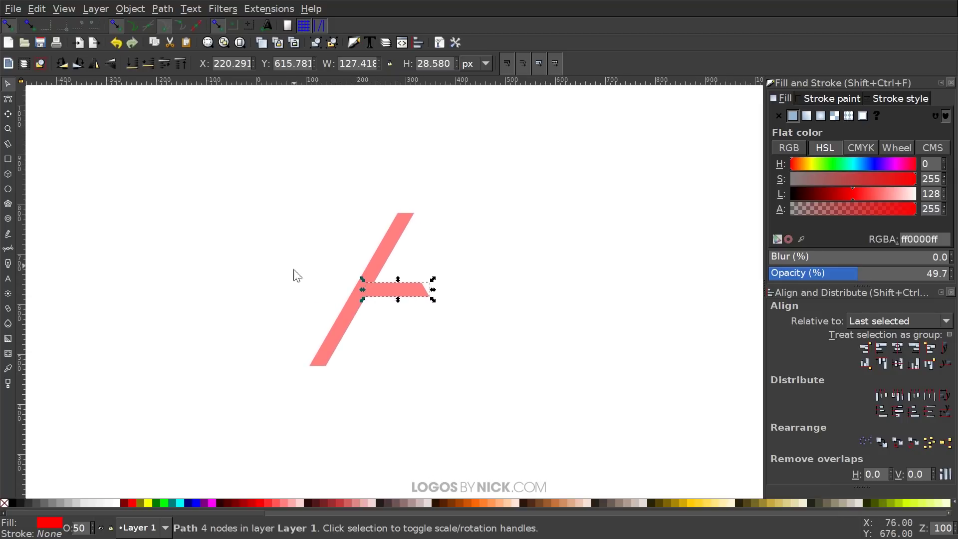
Duplicate the trimmed horizontal strip twice, snapping one copy to the slanted strip's foot and setting the other aside on empty canvas.
key(ctrl+d)
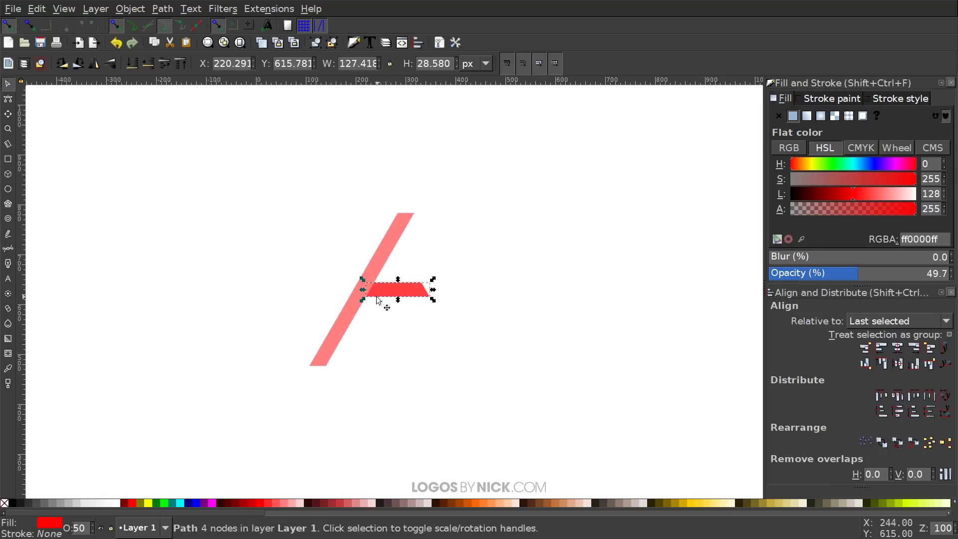
drag(375, 288, 334, 358)
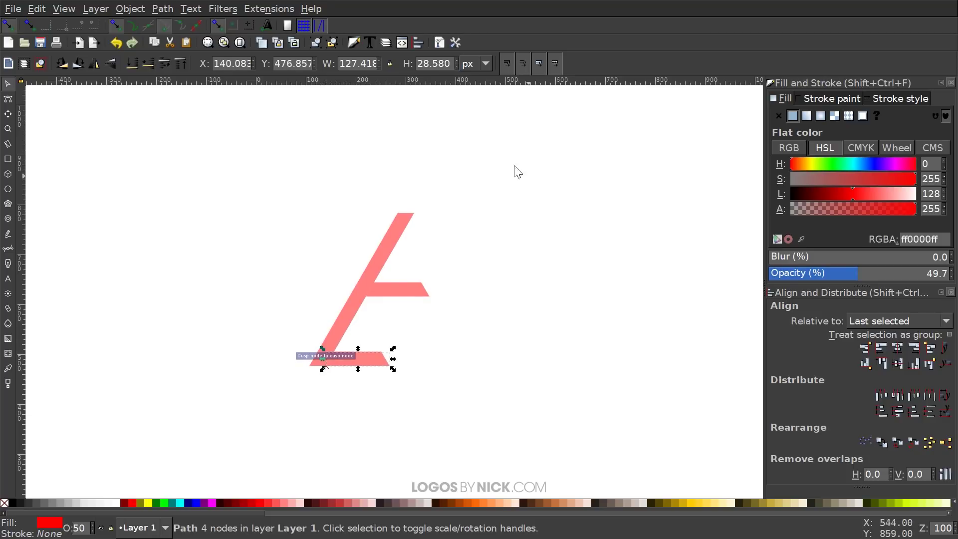
key(ctrl+d)
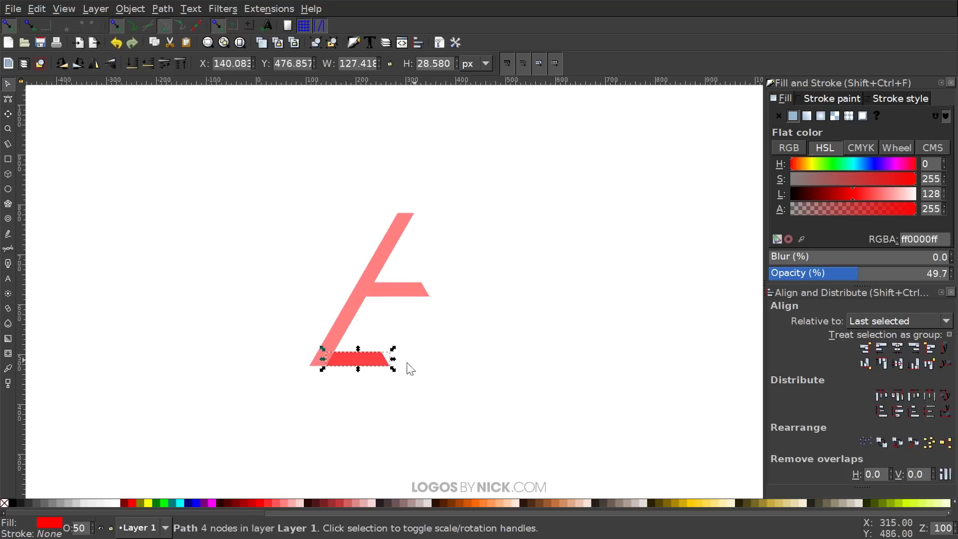
drag(348, 359, 679, 301)
Unite the slanted strip and its two horizontal bars into one shape with Union.
drag(165, 151, 475, 405)
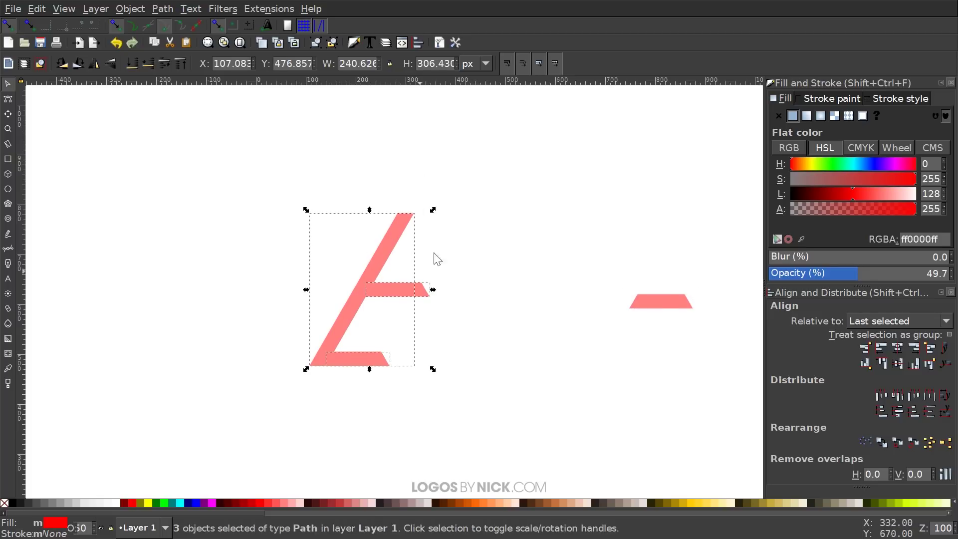
click(163, 9)
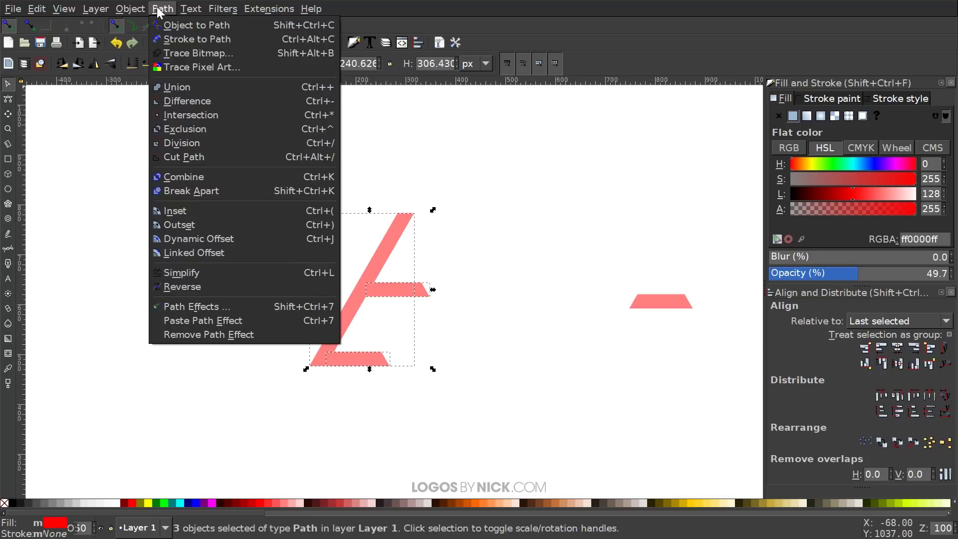
click(183, 93)
drag(528, 345, 537, 346)
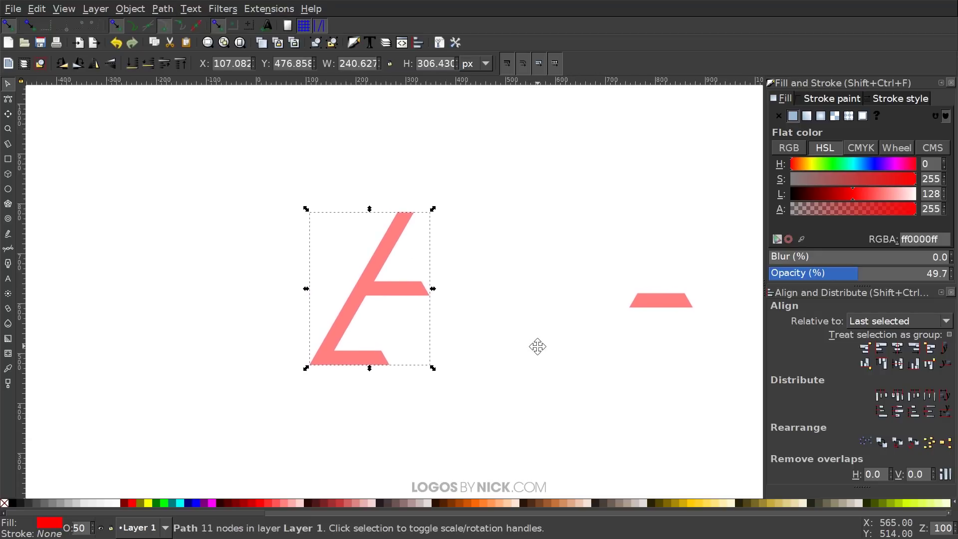
Move the spare strip close to the united shape and fill it with light red ff8080.
drag(670, 297, 521, 297)
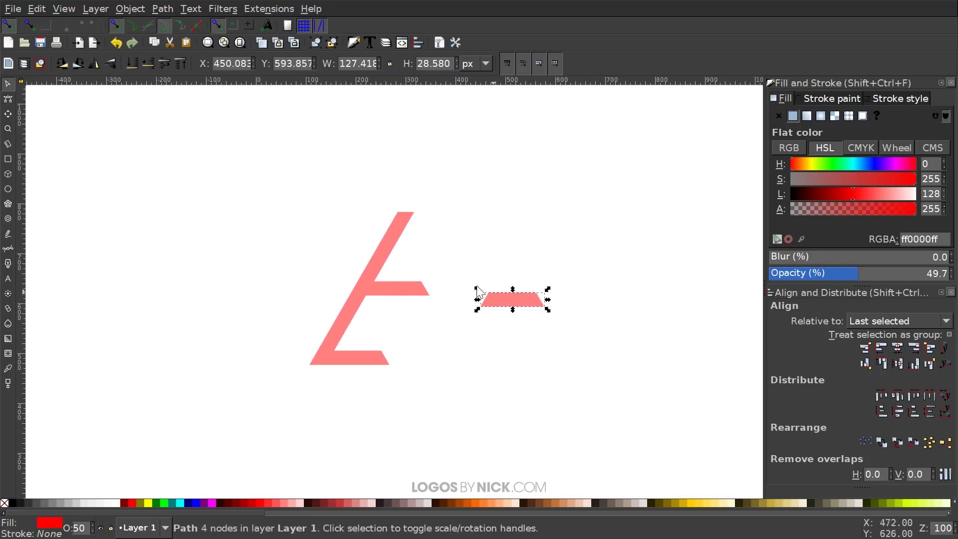
click(284, 504)
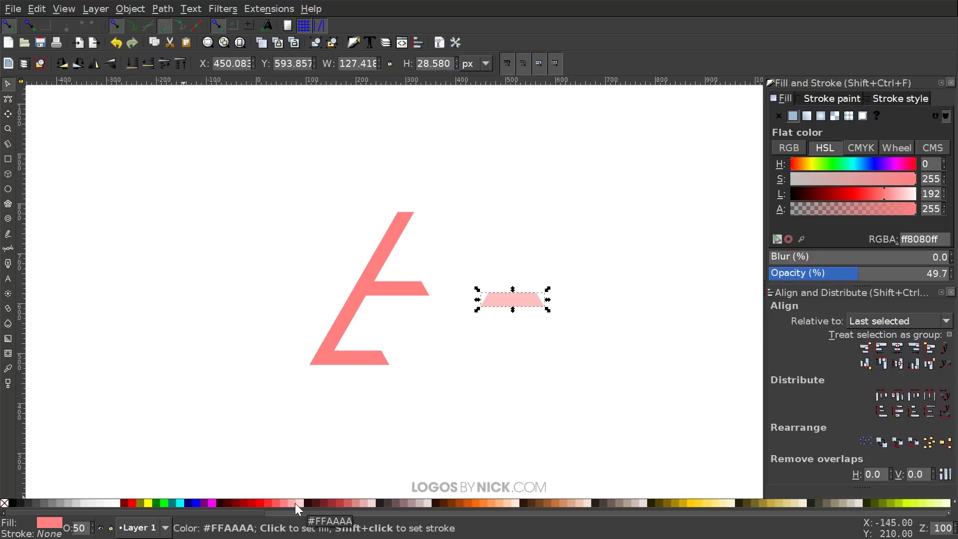
click(295, 503)
click(286, 502)
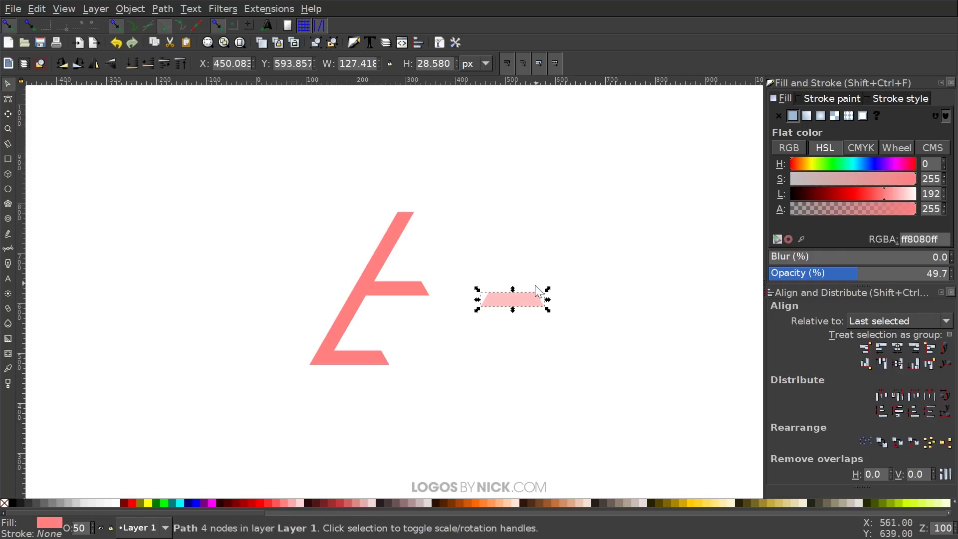
drag(524, 302, 481, 319)
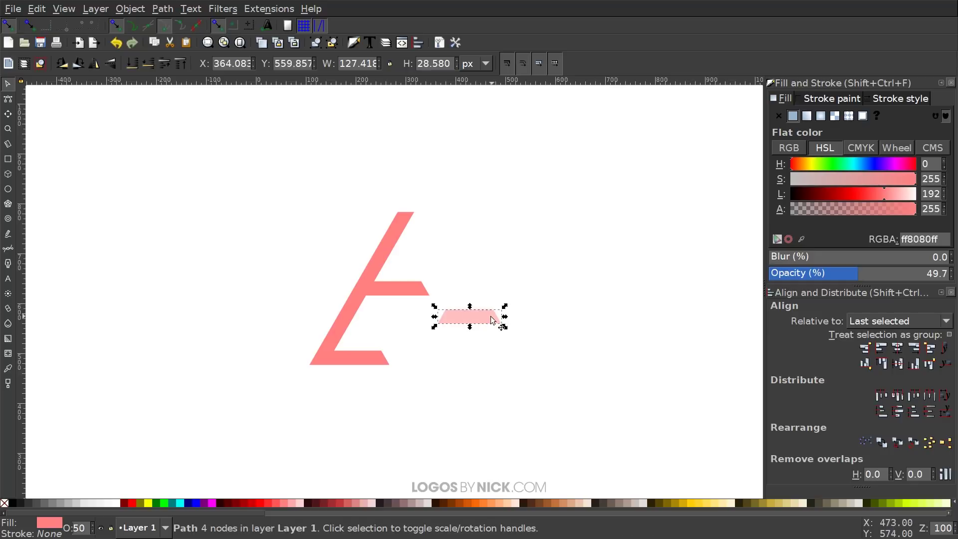
Rotate the light red strip parallel to the slanted one and snap it along the inner edge between the two horizontal bars.
click(494, 319)
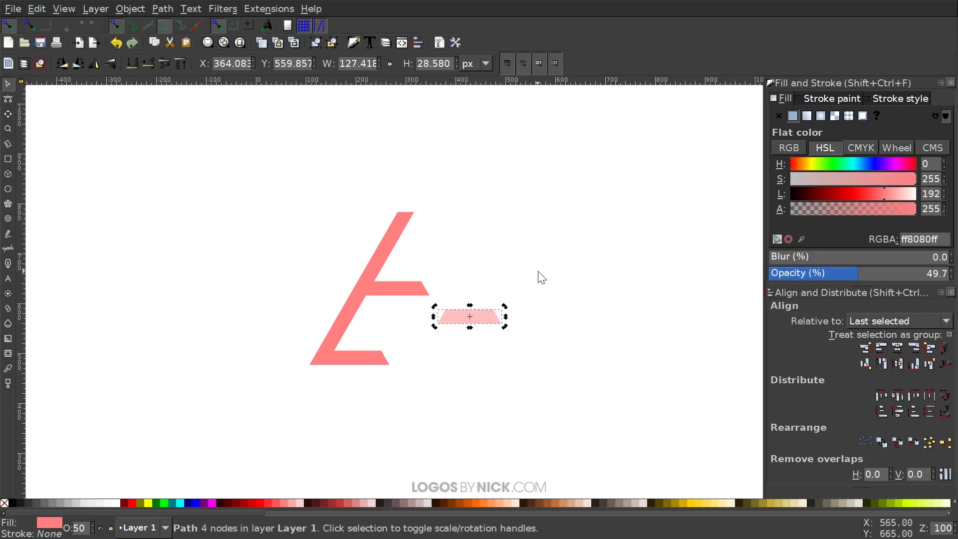
key(ctrl)
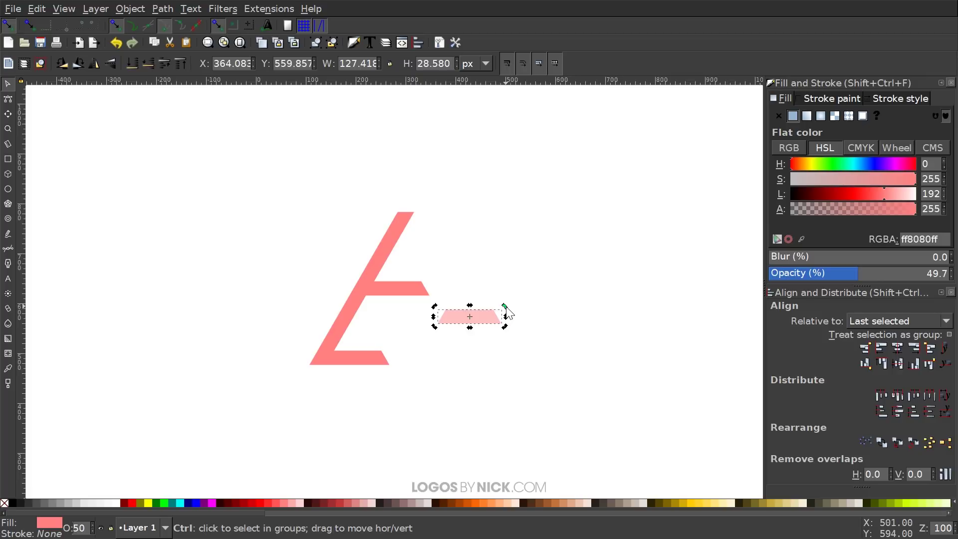
drag(506, 309, 469, 344)
drag(482, 299, 367, 305)
mouse_move(355, 339)
mouse_down()
mouse_move(368, 340)
mouse_move(354, 342)
mouse_up()
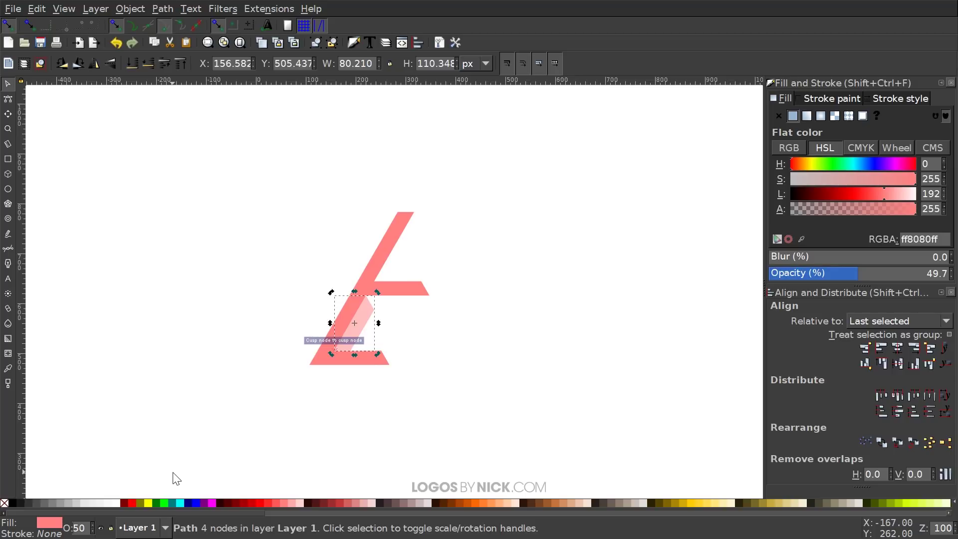
Duplicate the light red strip, move the copy out to the right of the shape and fill it with dark red 550000.
drag(408, 276, 420, 275)
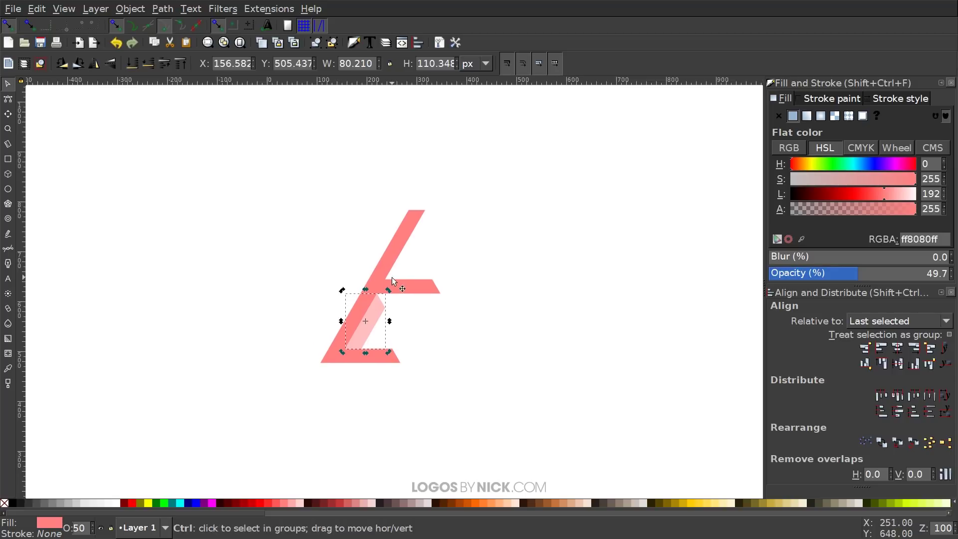
scroll(388, 277, up, 2)
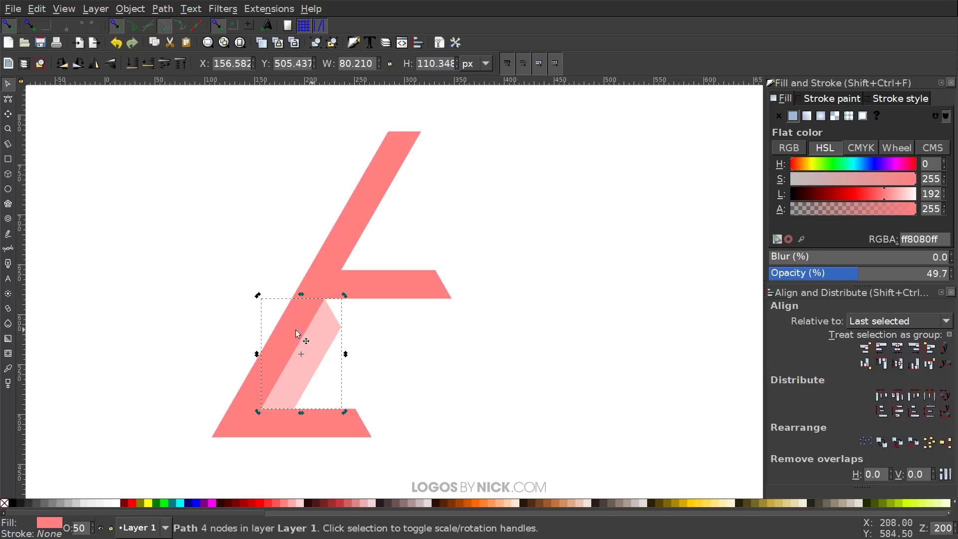
drag(321, 343, 624, 271)
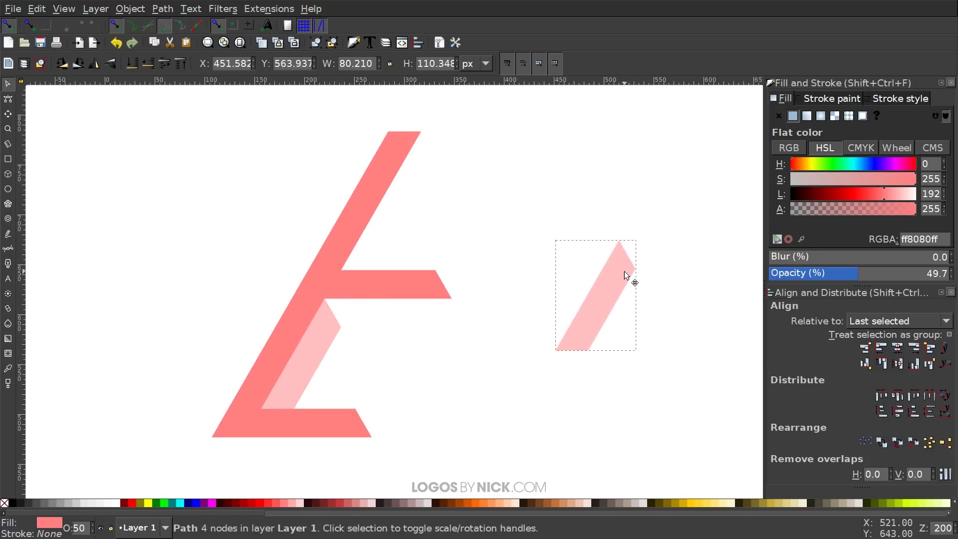
drag(593, 314, 542, 318)
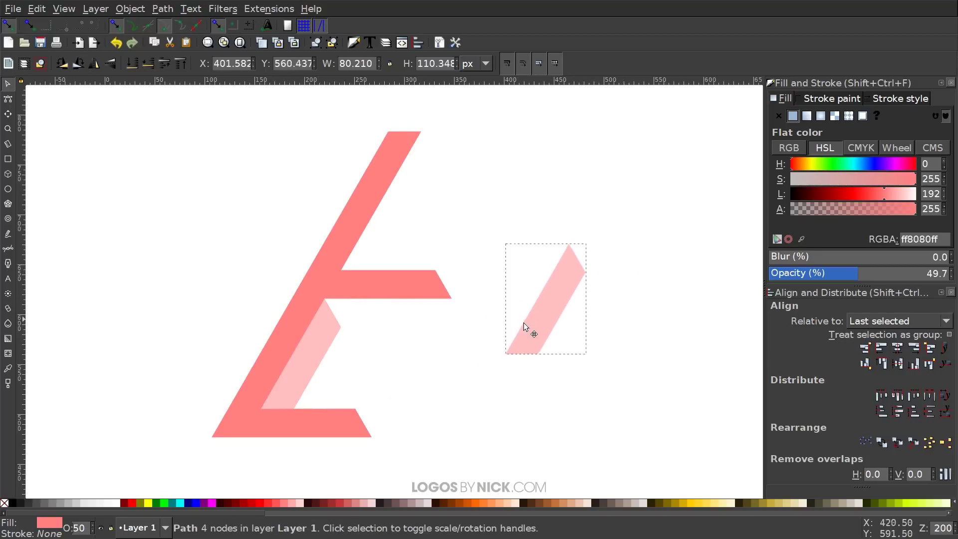
click(226, 502)
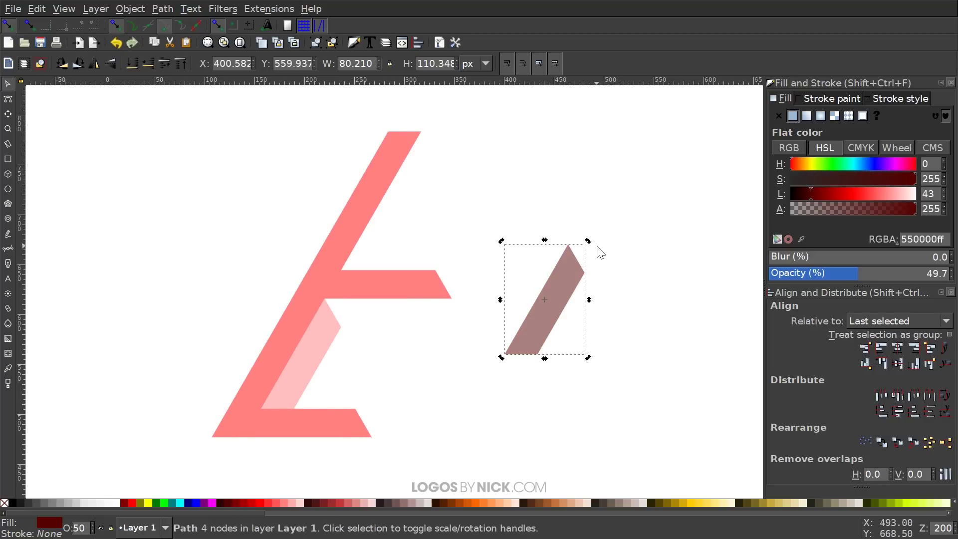
Rotate the dark red strip horizontal with its longer side up and snap it beneath the middle bar.
key(ctrl)
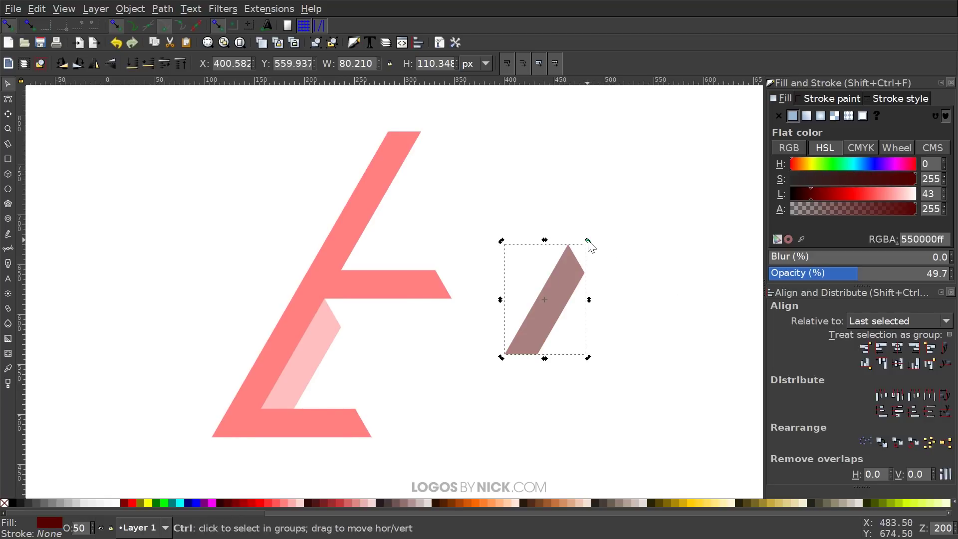
drag(589, 244, 614, 304)
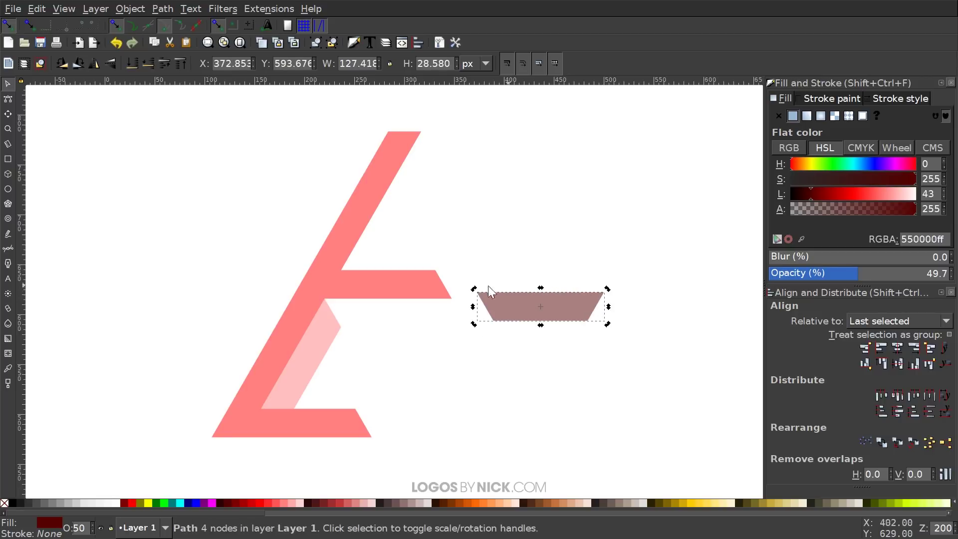
drag(493, 300, 354, 307)
click(441, 389)
ctrl+scroll(387, 364, down, 3)
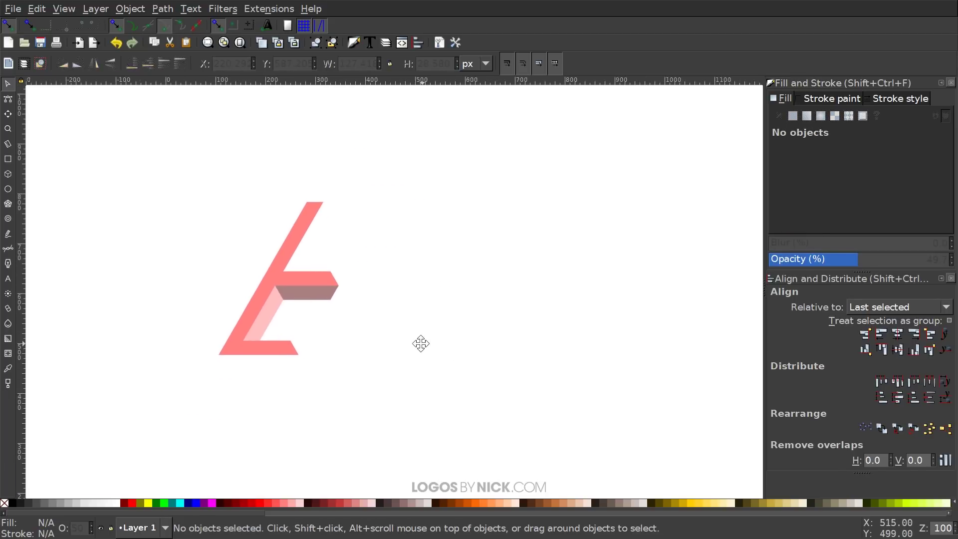
Set the opacity of all three shapes to 100% and shift them together to the left.
drag(522, 403, 145, 160)
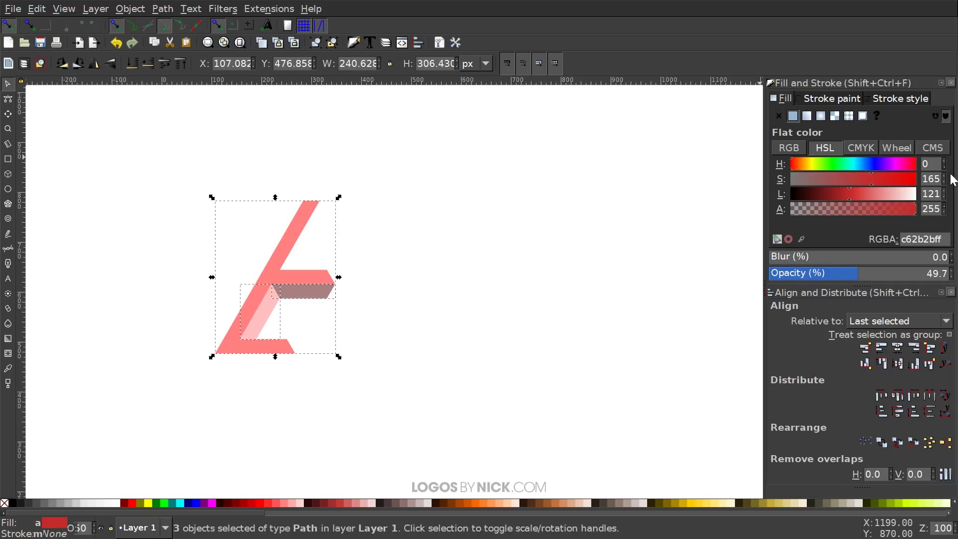
drag(863, 274, 956, 275)
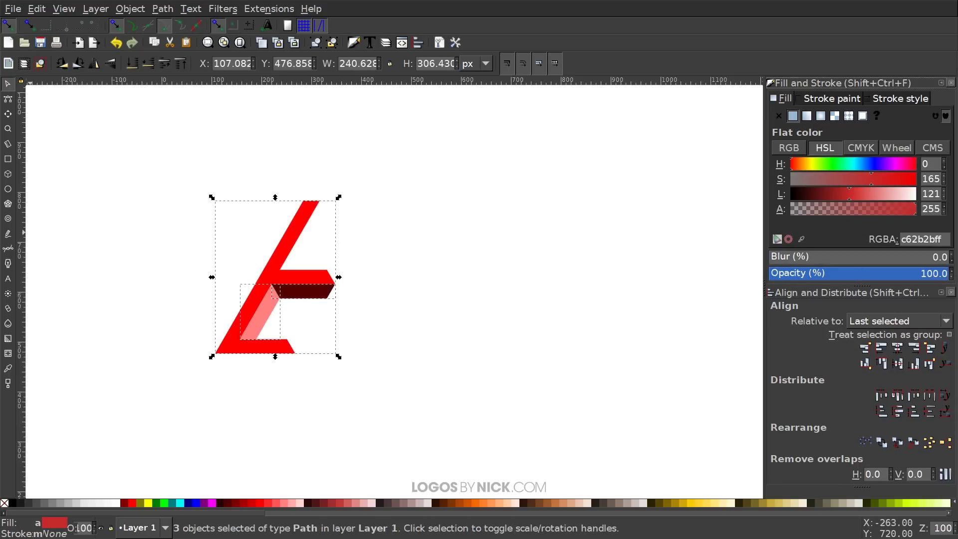
drag(309, 281, 241, 271)
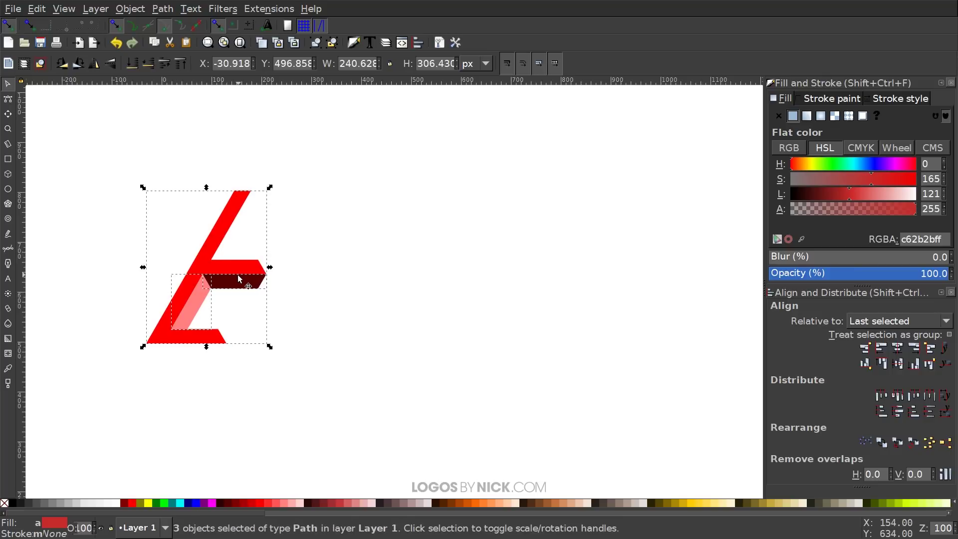
Duplicate the three-shape motif twice and place the copies in a row to the right of the original.
key(ctrl+d)
drag(221, 273, 427, 262)
scroll(469, 325, right, 3)
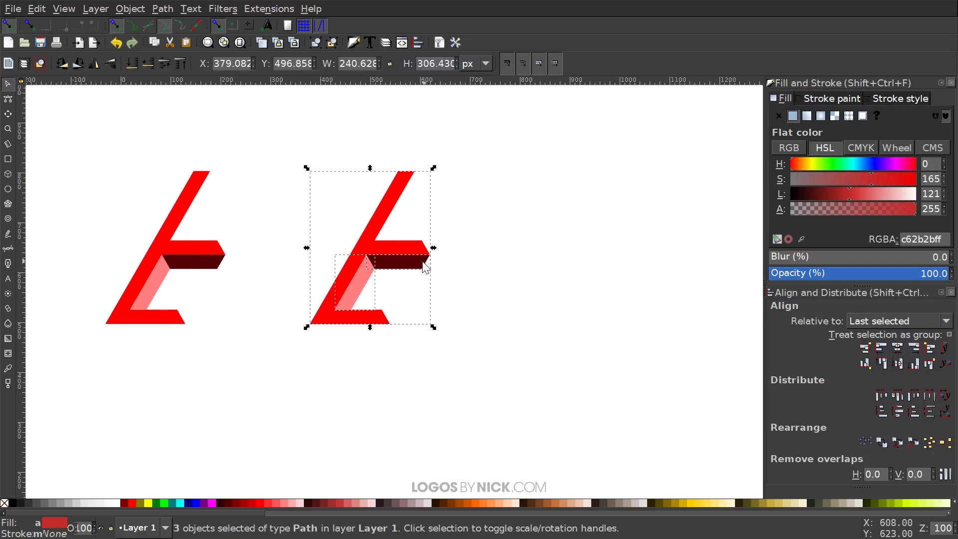
key(ctrl+d)
drag(363, 268, 613, 263)
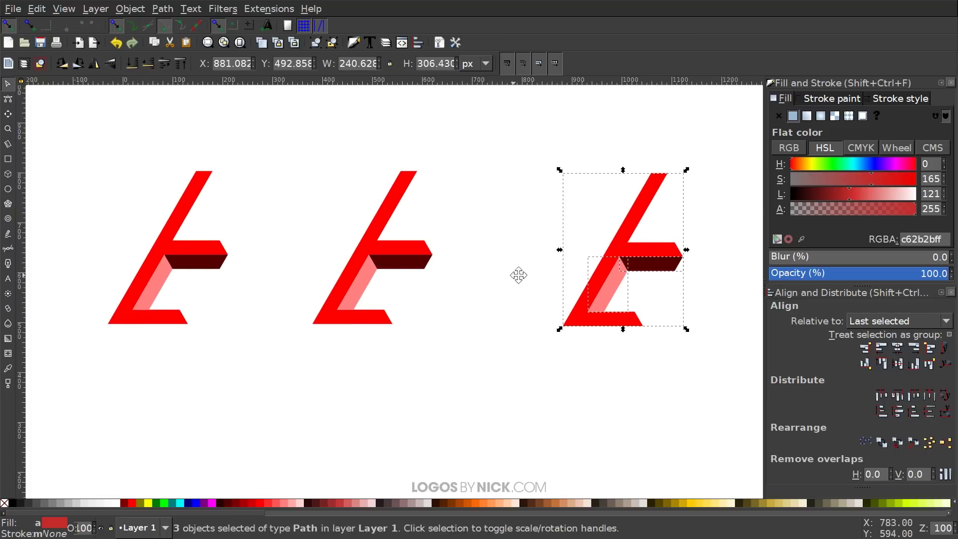
drag(519, 275, 630, 273)
drag(555, 277, 413, 286)
click(471, 313)
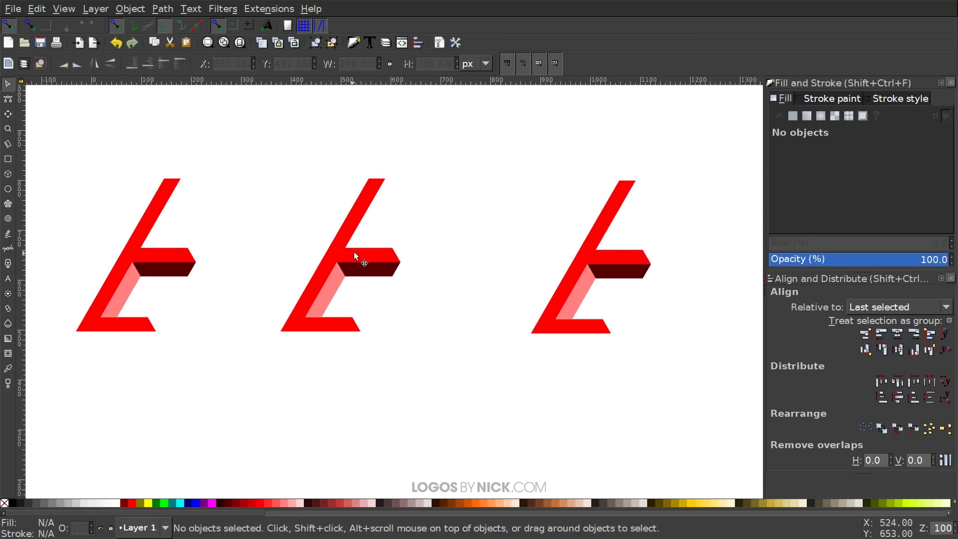
Recolour the large shape of the middle motif dark red 550000, sampling the colour from the strip beneath its middle bar.
drag(355, 252, 359, 252)
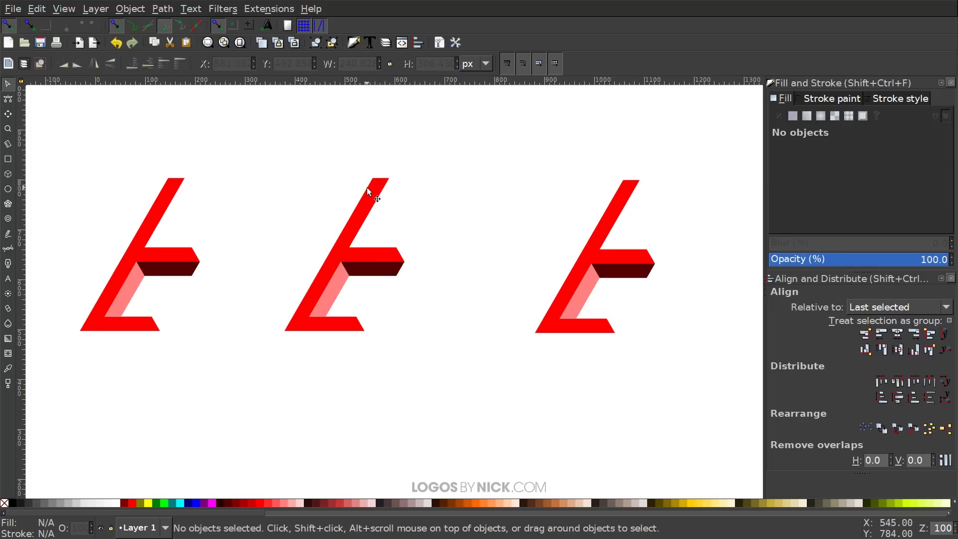
click(377, 187)
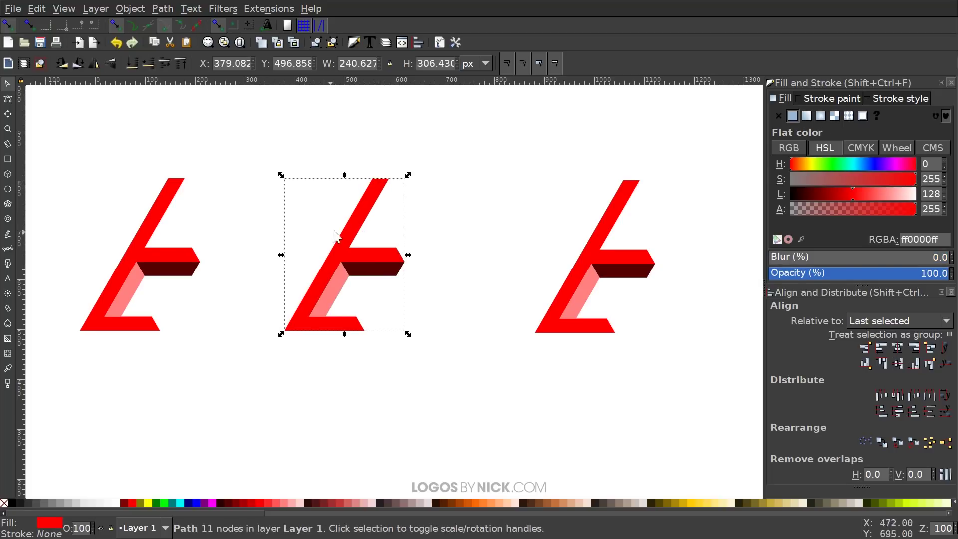
drag(377, 246, 393, 255)
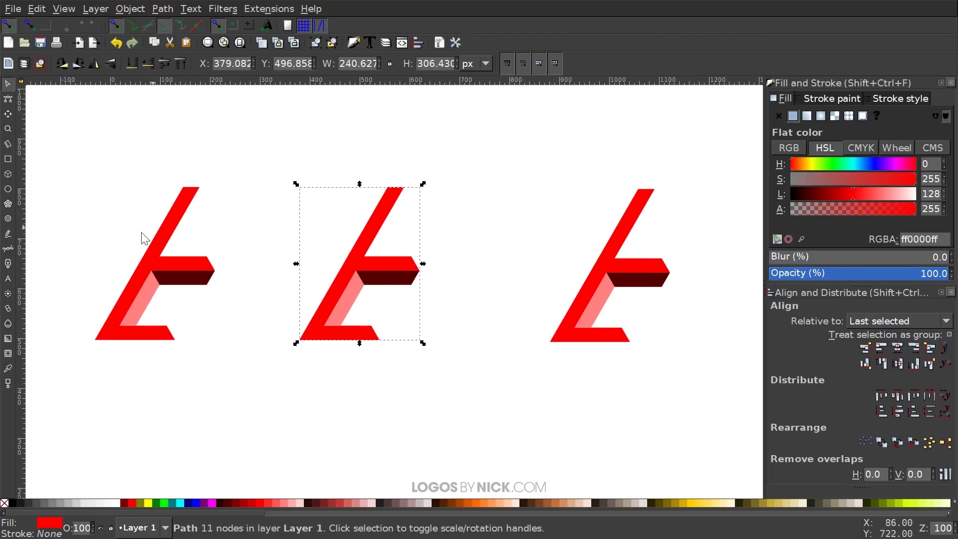
click(7, 369)
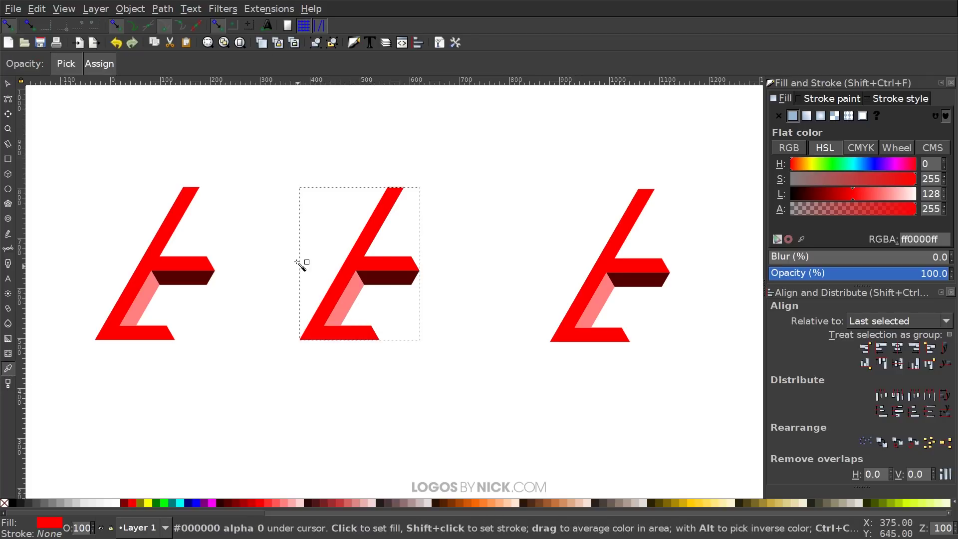
click(389, 279)
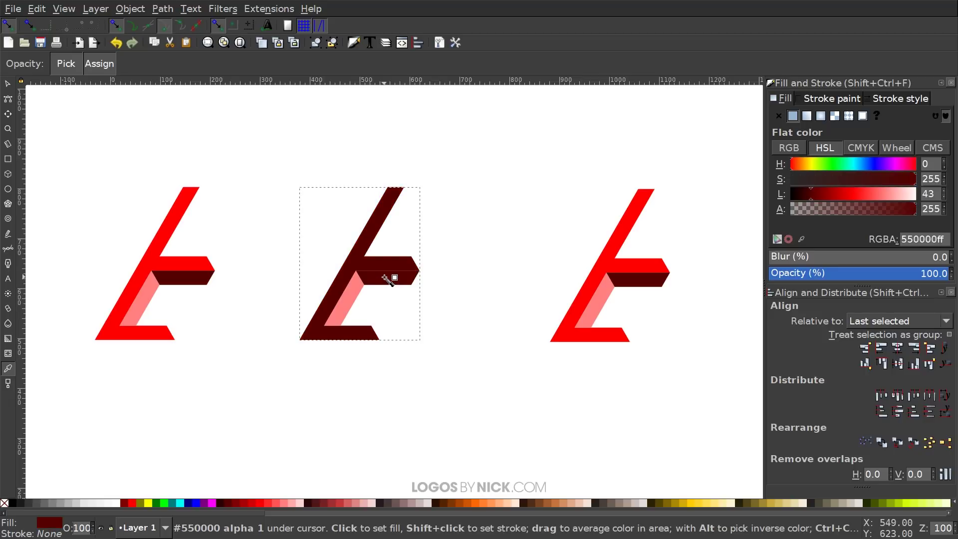
click(7, 83)
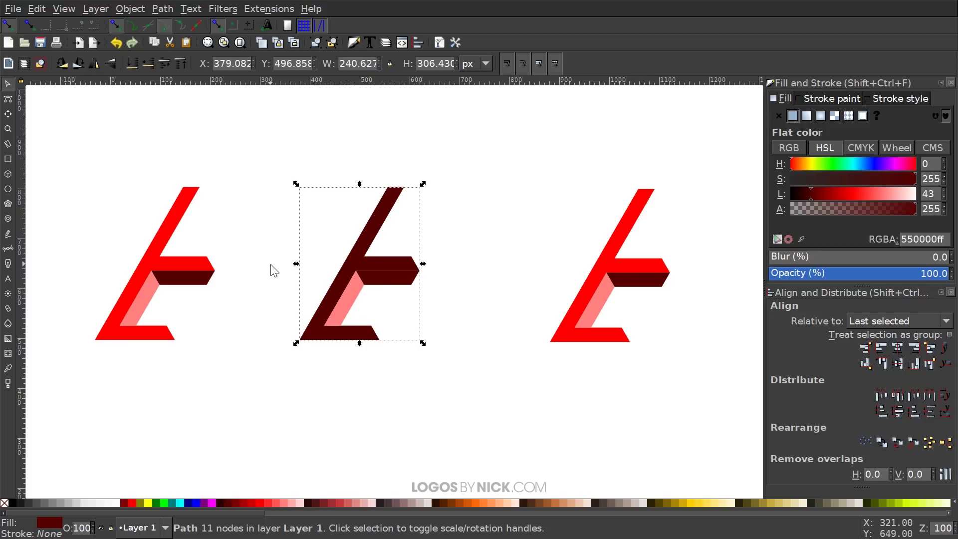
scroll(429, 285, up, 1)
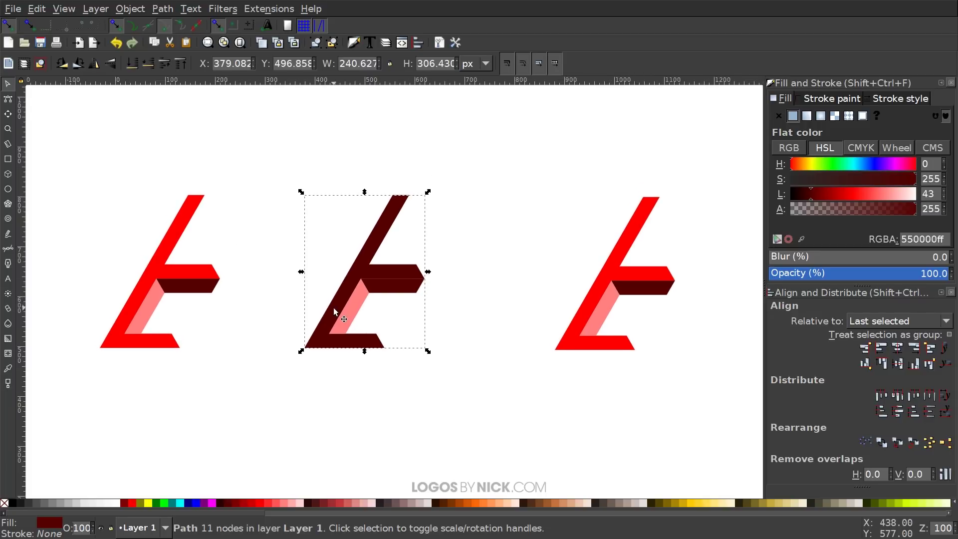
Recolour the middle motif's slanted inner strip red ff0000 and its lower horizontal strip light red ff8080, sampling from the existing shapes.
click(363, 306)
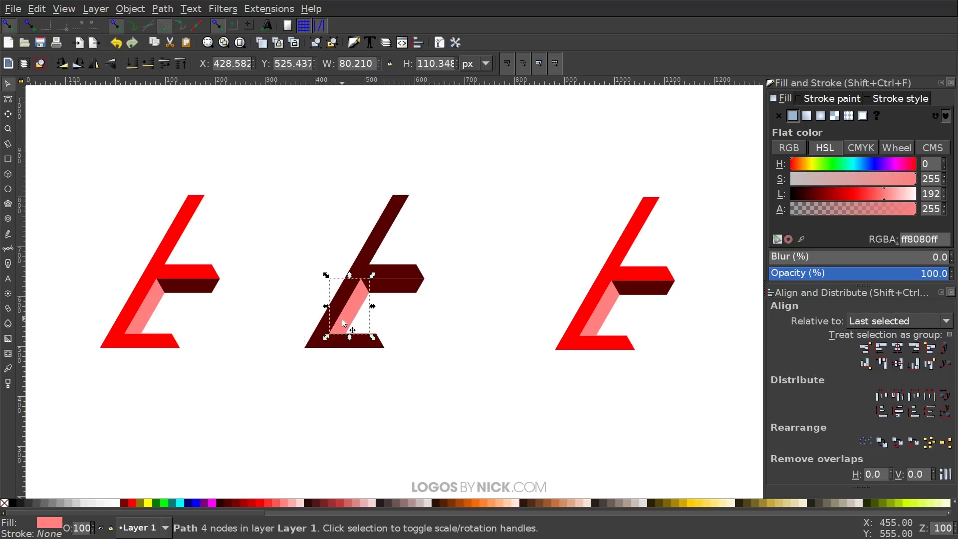
key(d)
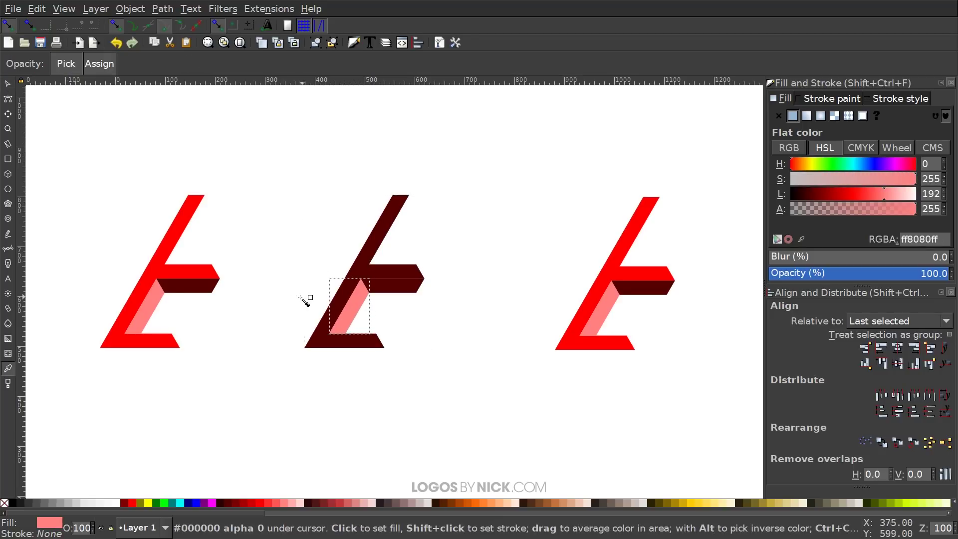
click(153, 273)
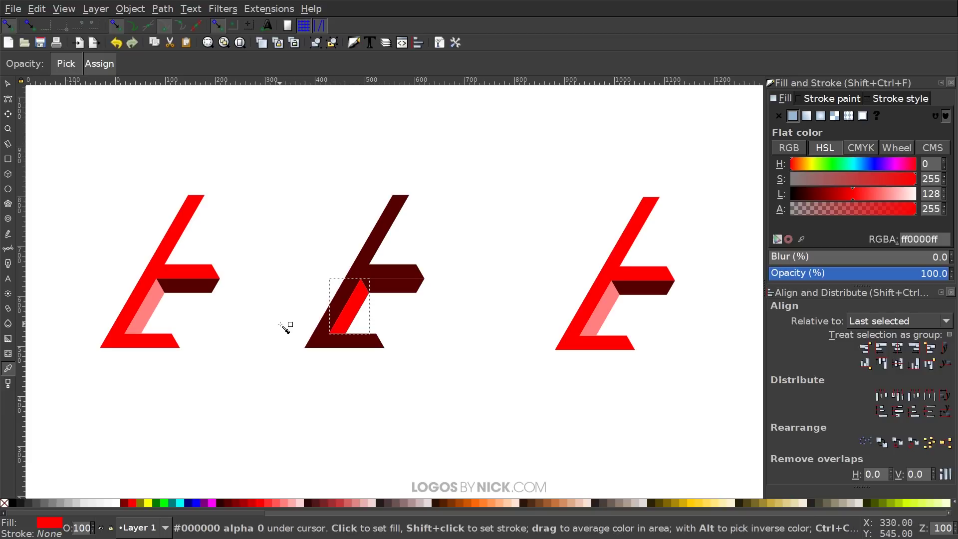
key(s)
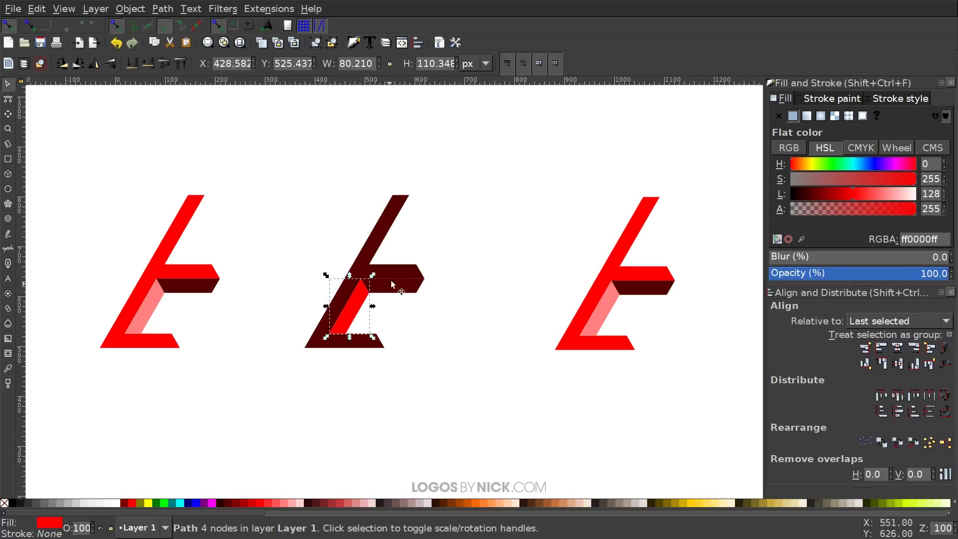
click(394, 296)
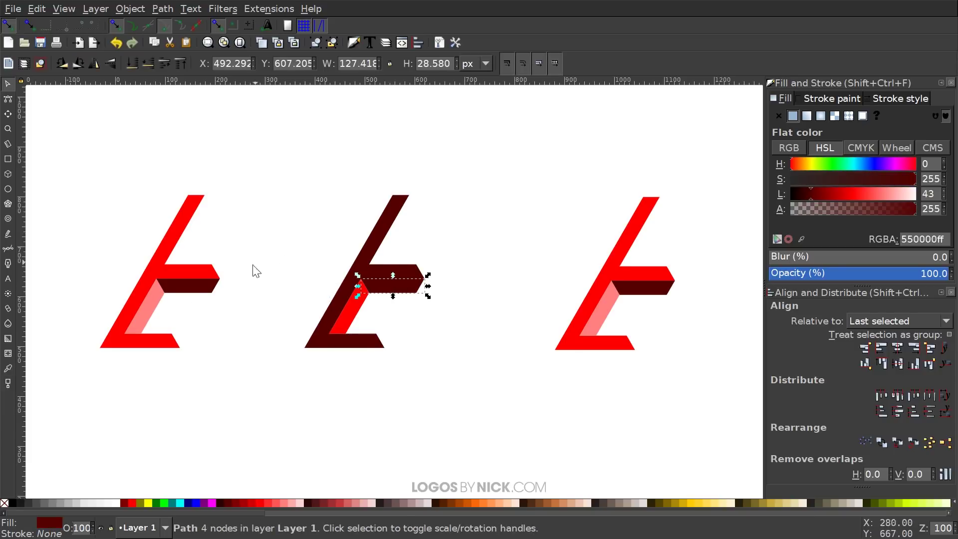
key(d)
click(148, 306)
drag(471, 289, 431, 289)
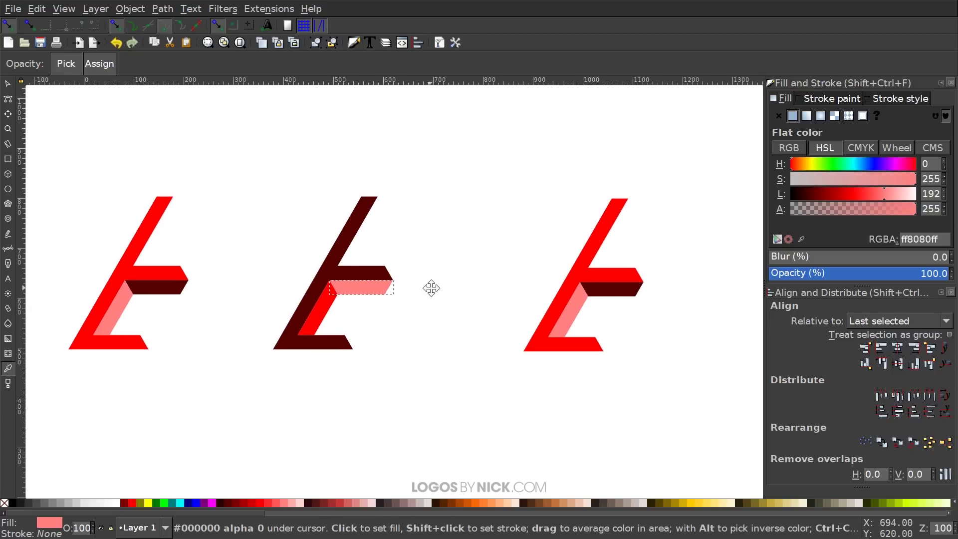
key(s)
Recolour the third motif's large shape light red ff8080 and its slanted inner strip dark red 550000, using sampled colours.
click(594, 239)
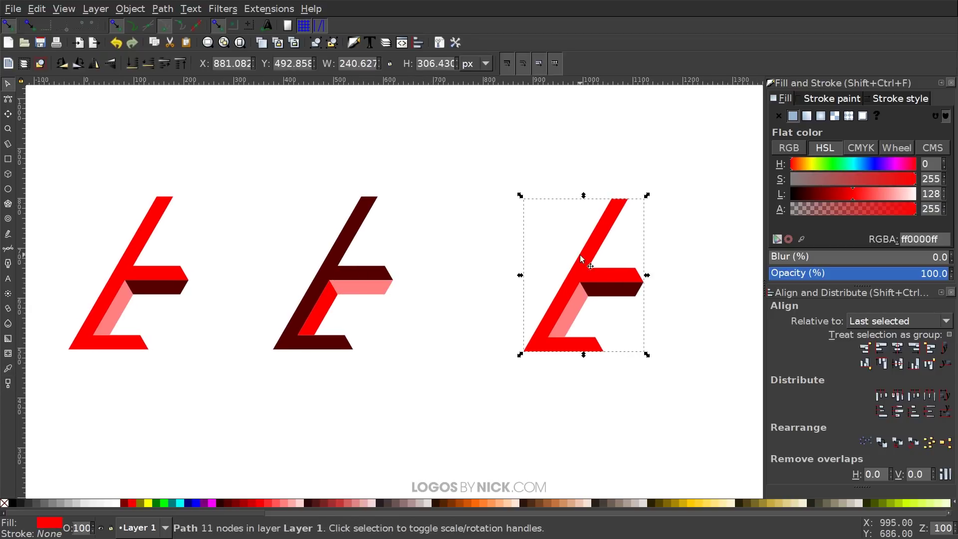
key(d)
click(367, 288)
key(s)
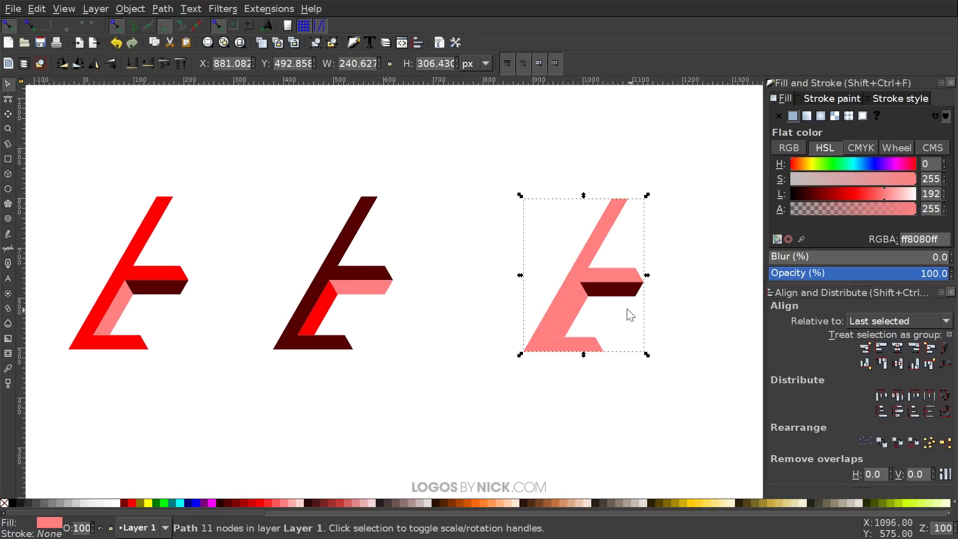
click(576, 304)
key(d)
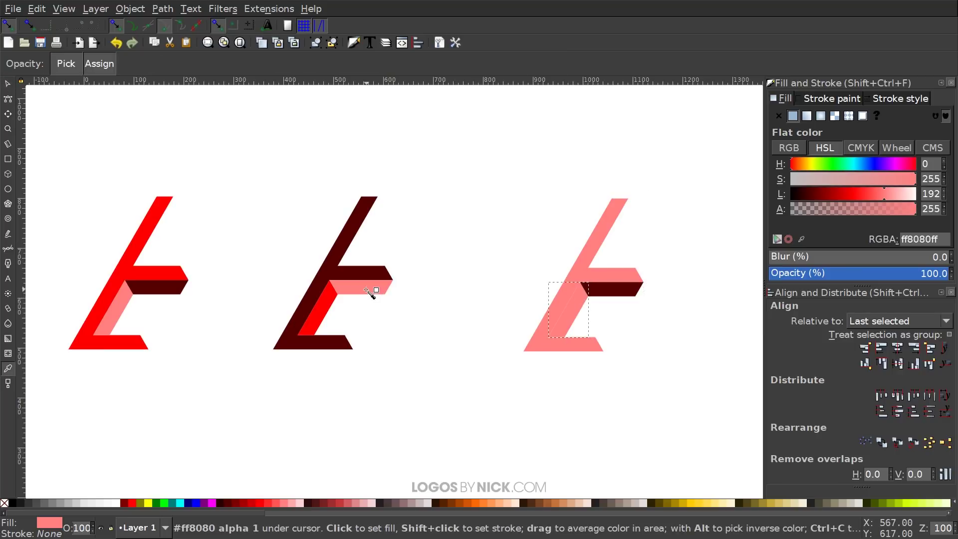
click(336, 267)
key(s)
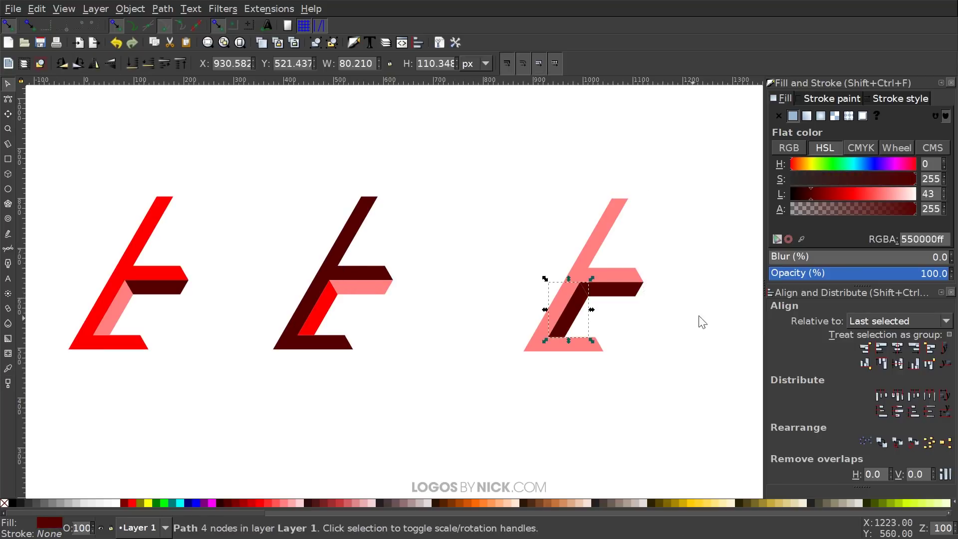
Recolour the horizontal strip beneath the third motif's middle bar red ff0000, sampled from the first motif.
click(629, 294)
key(d)
click(160, 274)
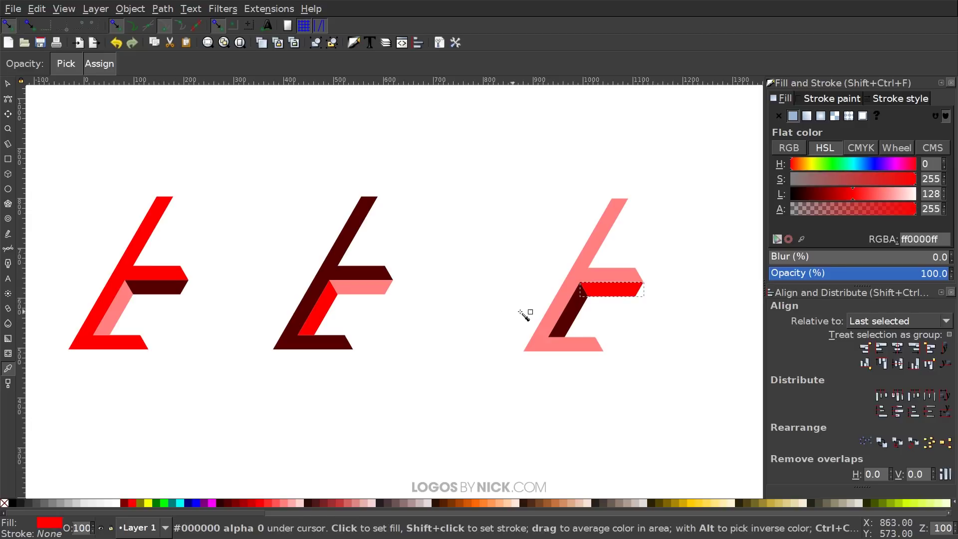
drag(521, 299, 556, 299)
key(s)
key(d)
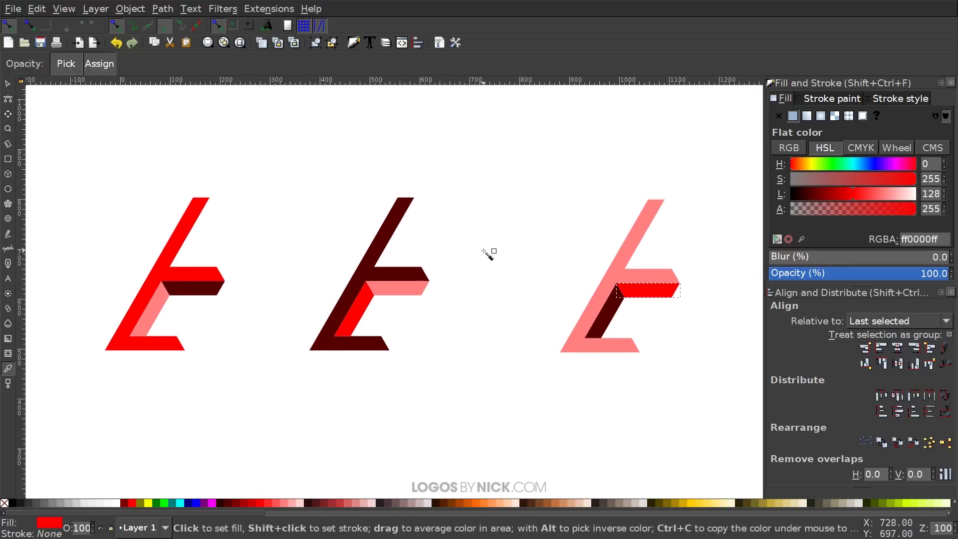
drag(547, 252, 519, 260)
key(s)
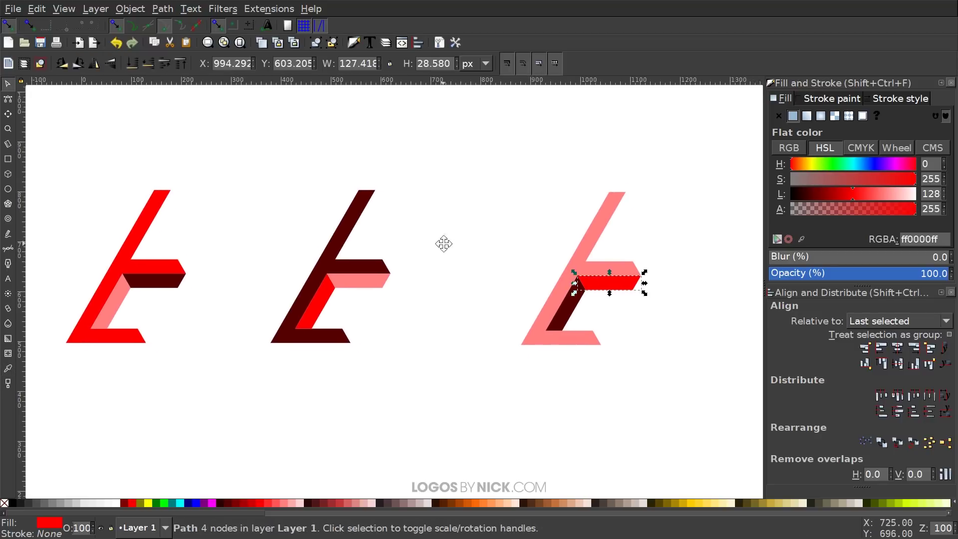
drag(442, 241, 560, 246)
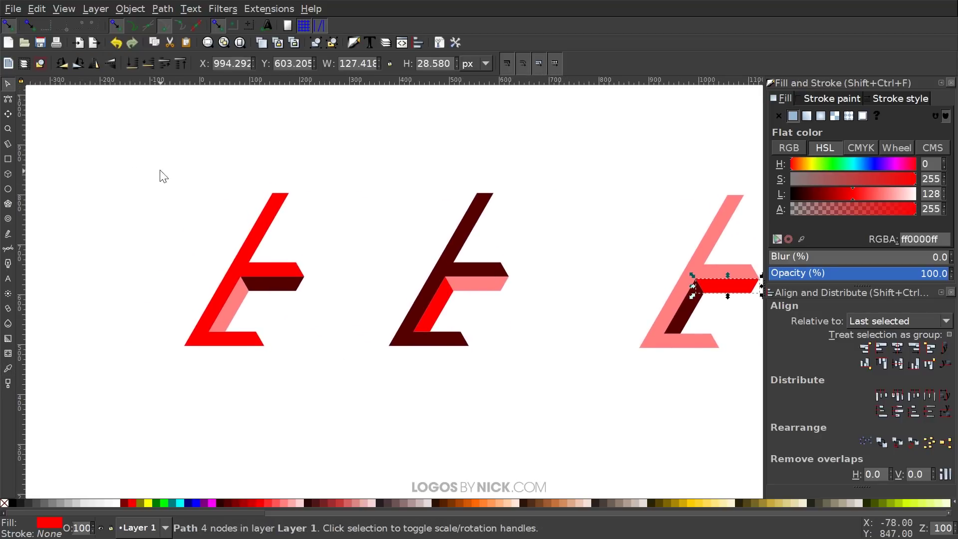
Group the three shapes of each motif so that the red, dark red and light red motifs are separate groups.
drag(87, 140, 348, 405)
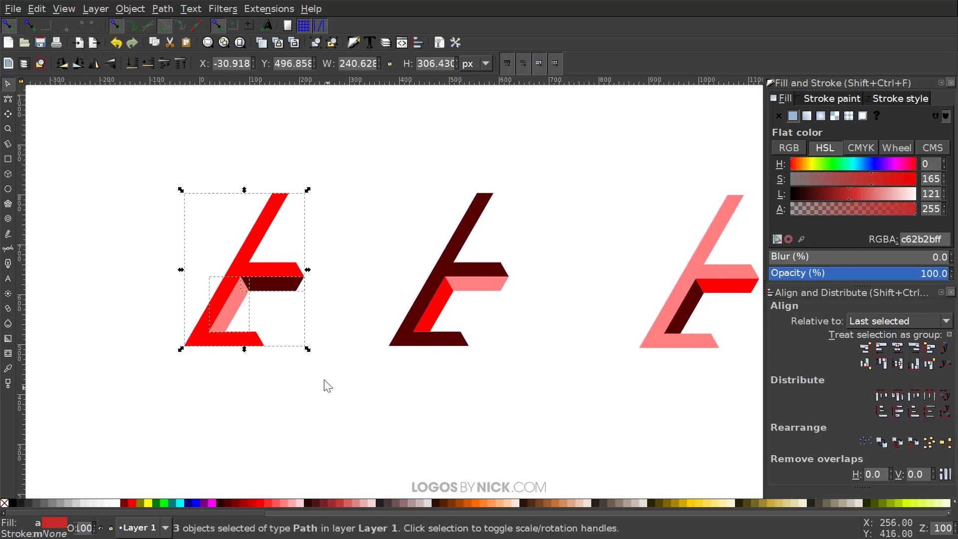
click(314, 42)
drag(499, 210, 461, 206)
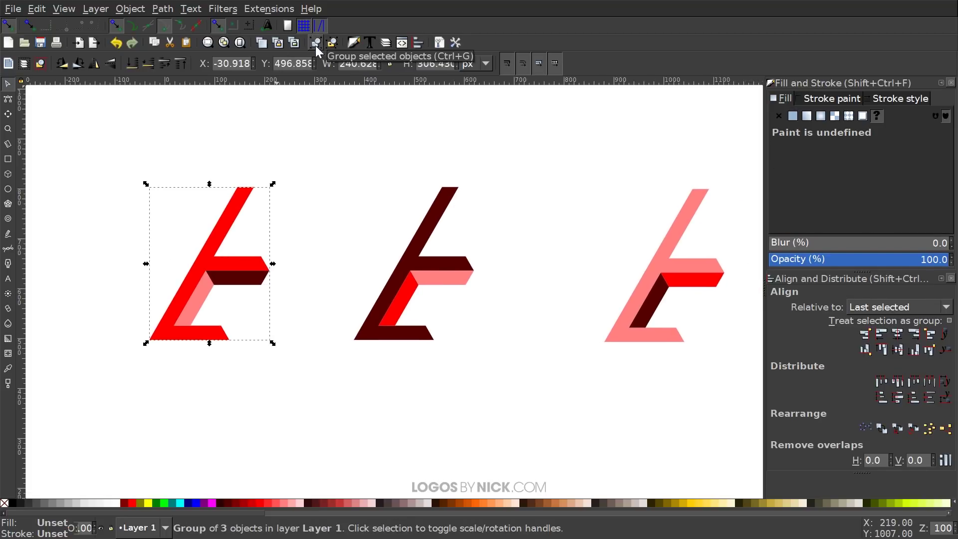
drag(309, 145, 528, 402)
scroll(390, 364, right, 7)
key(ctrl+g)
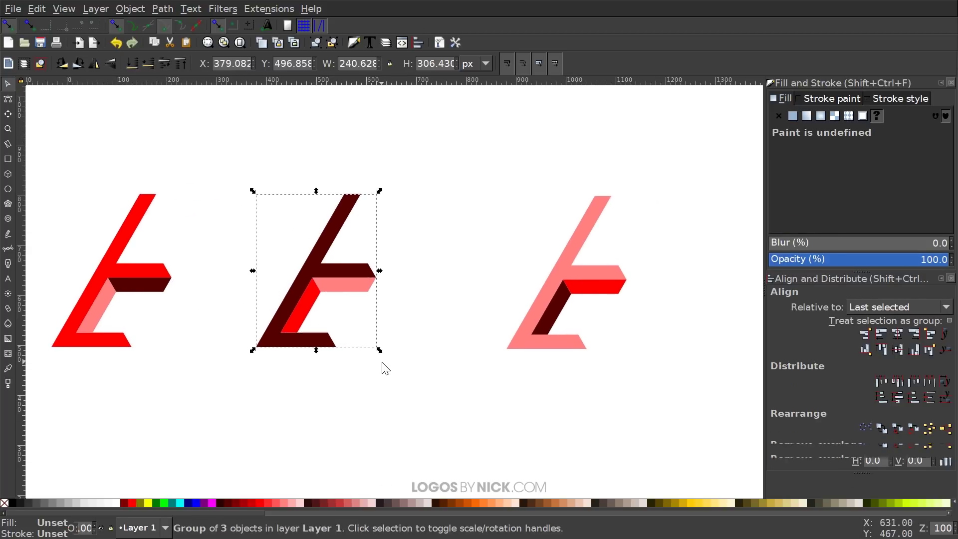
drag(412, 126, 655, 396)
scroll(417, 297, left, 5)
key(ctrl+g)
scroll(364, 301, down, 1)
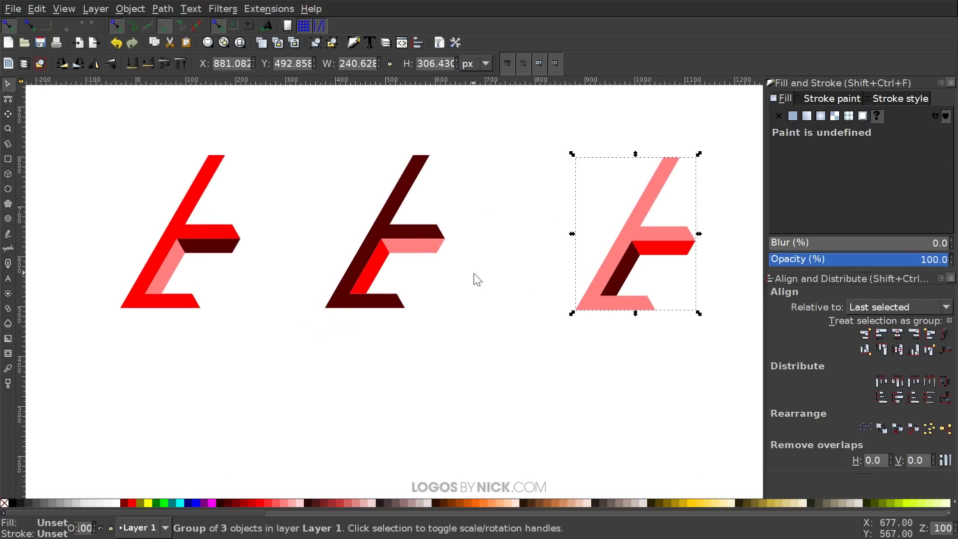
drag(503, 270, 517, 283)
scroll(444, 247, left, 1)
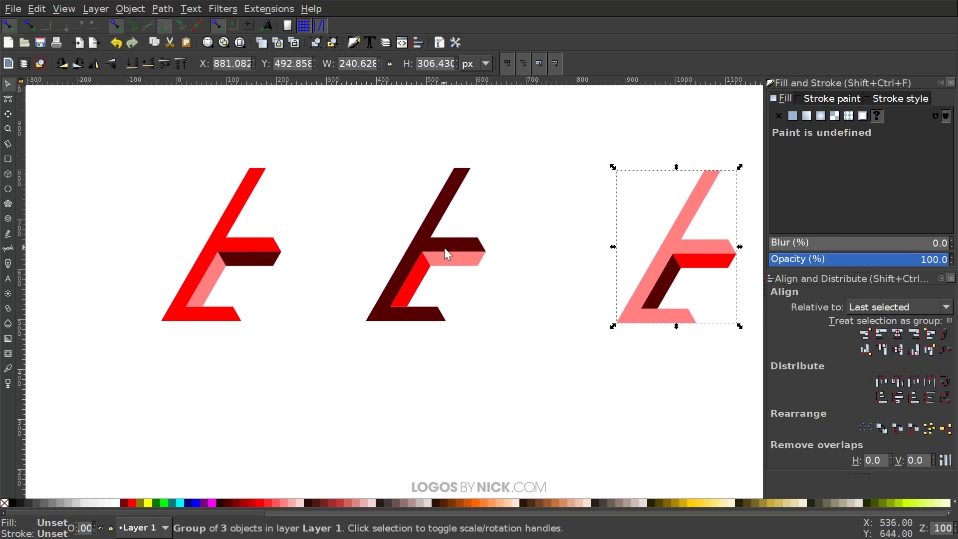
Rotate the dark red motif until its long strip lies flat at the base, and snap it to the red motif's lower-left corner.
drag(441, 246, 428, 272)
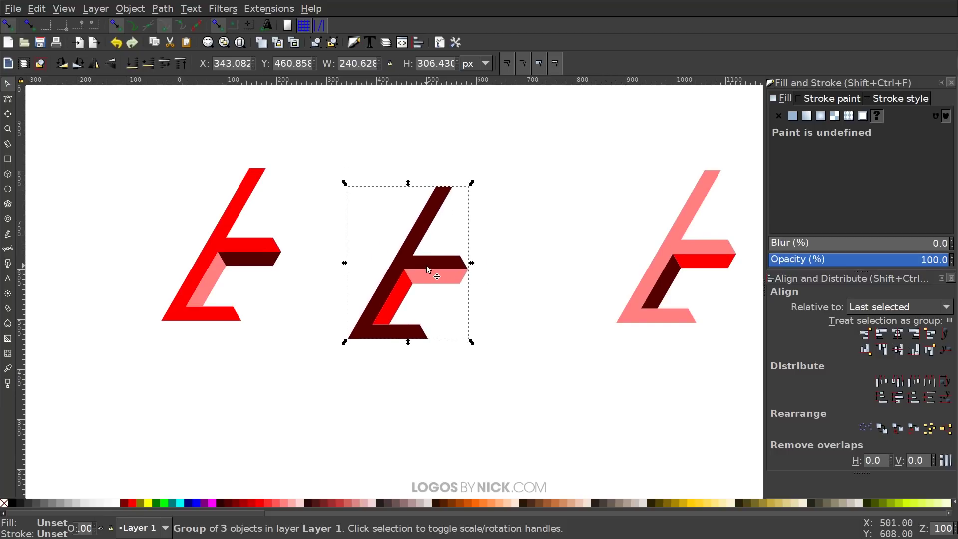
click(427, 266)
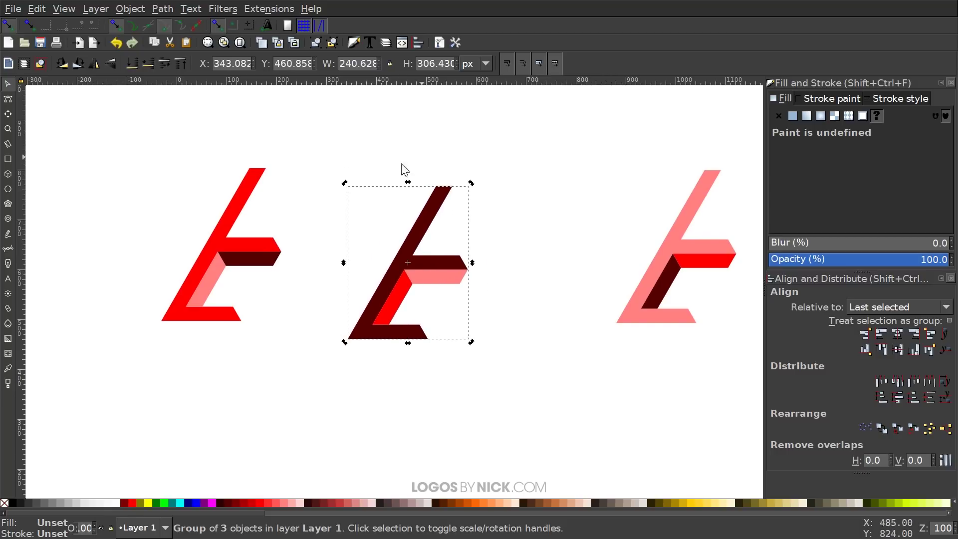
key(ctrl)
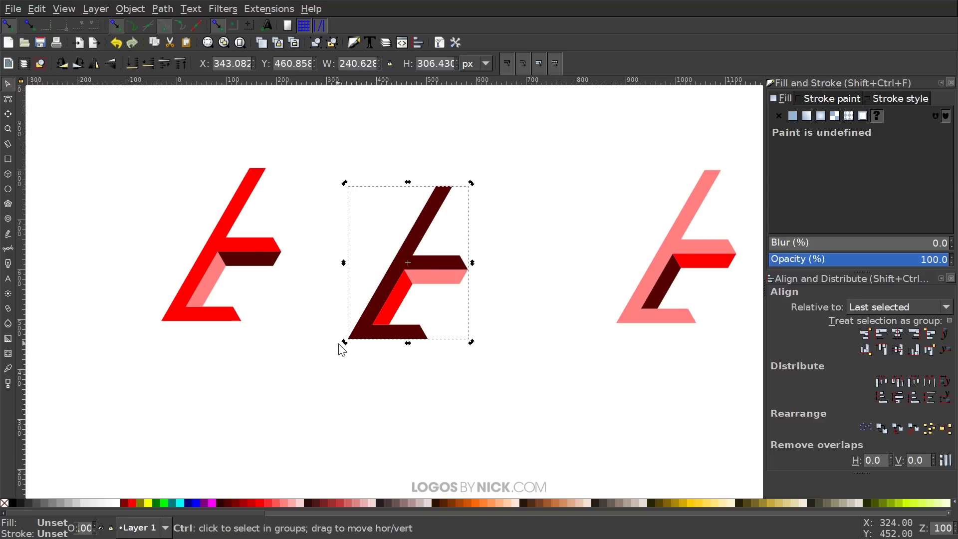
drag(344, 343, 518, 301)
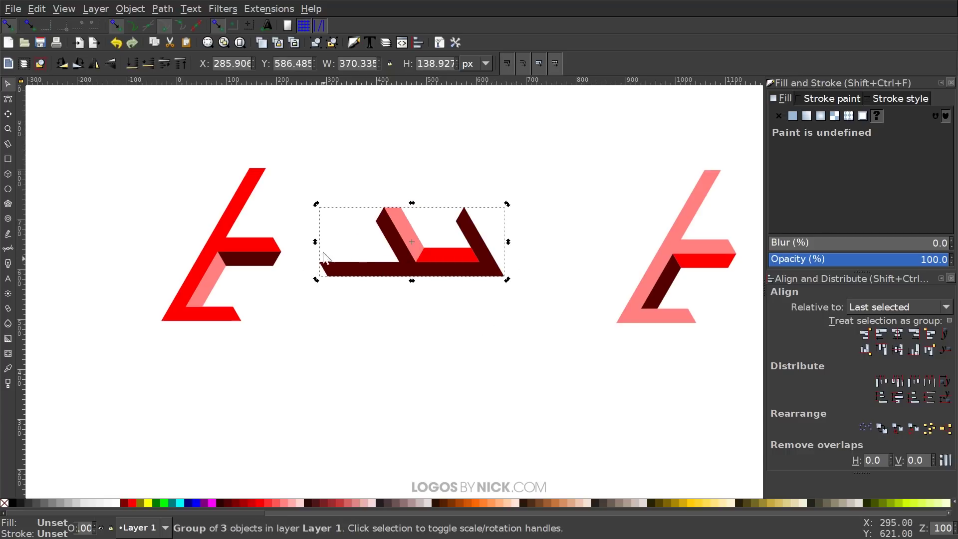
drag(330, 269, 165, 324)
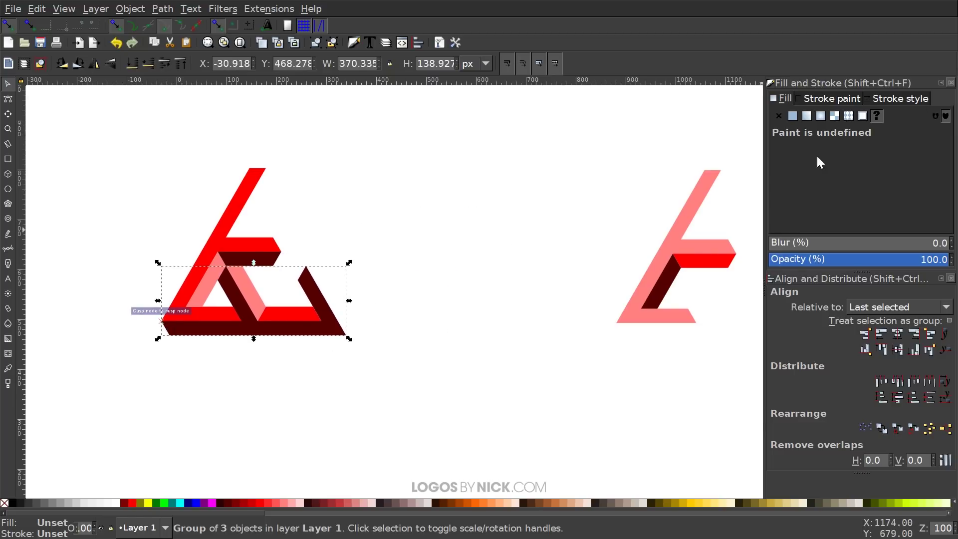
Rotate the light red motif so its corner points up, snap it to the red motif's top corner to close the triangle, and deselect it.
drag(670, 253, 507, 242)
click(500, 235)
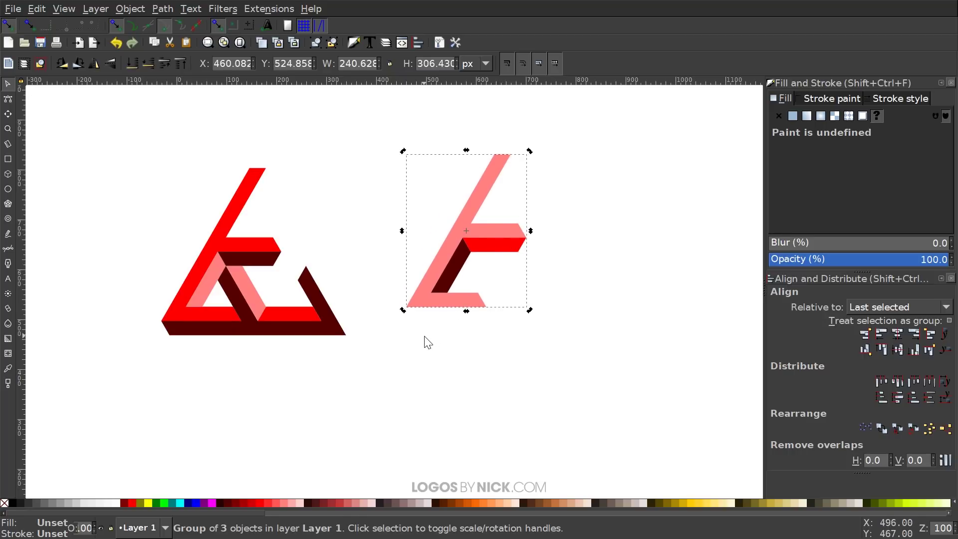
key(ctrl)
drag(404, 312, 423, 146)
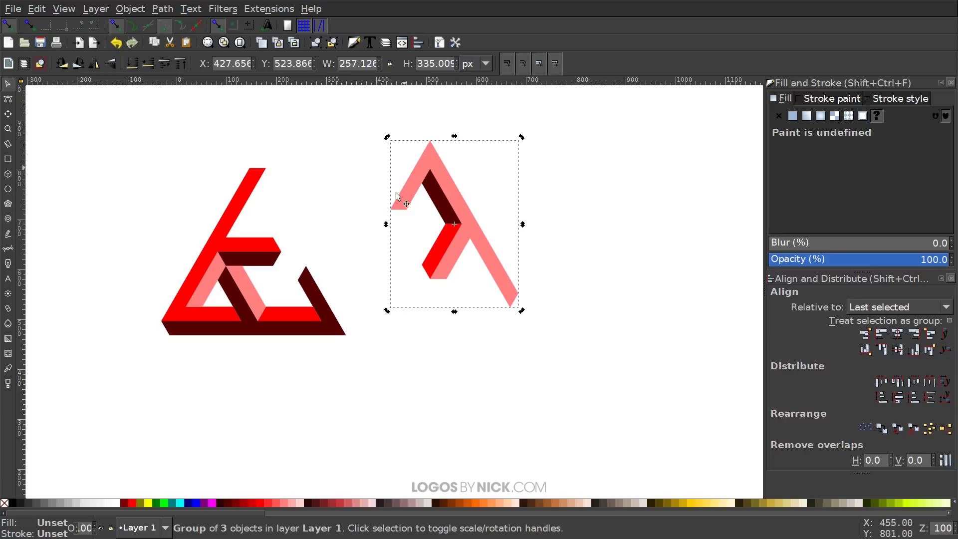
drag(428, 155, 261, 187)
drag(463, 259, 578, 272)
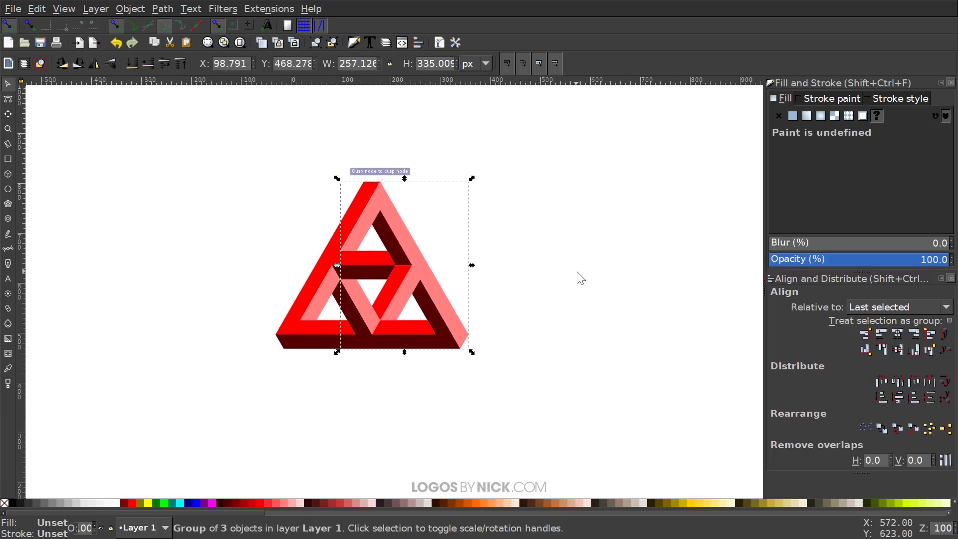
key(Escape)
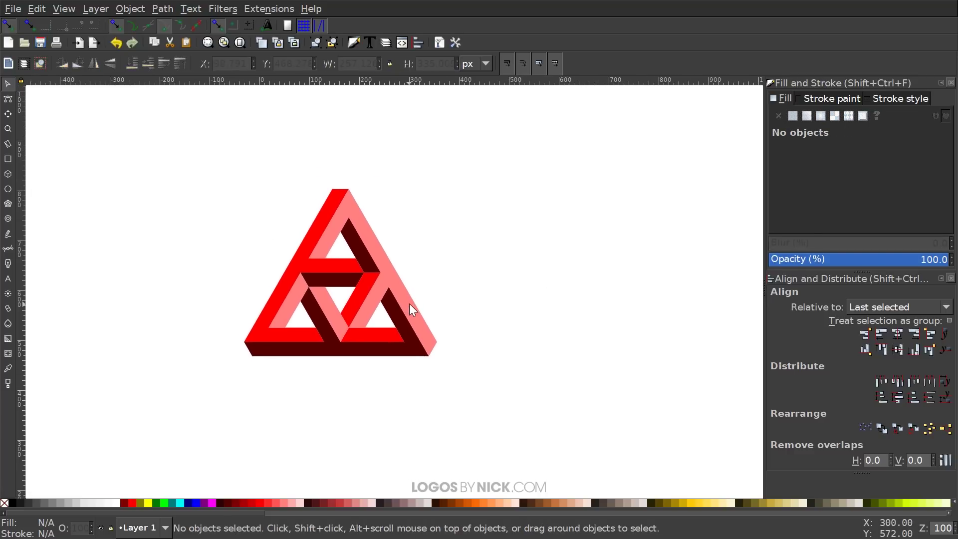
Move the whole red triangle up and to the left, ungroup its three motifs into separate paths, and deselect them.
drag(536, 376, 175, 96)
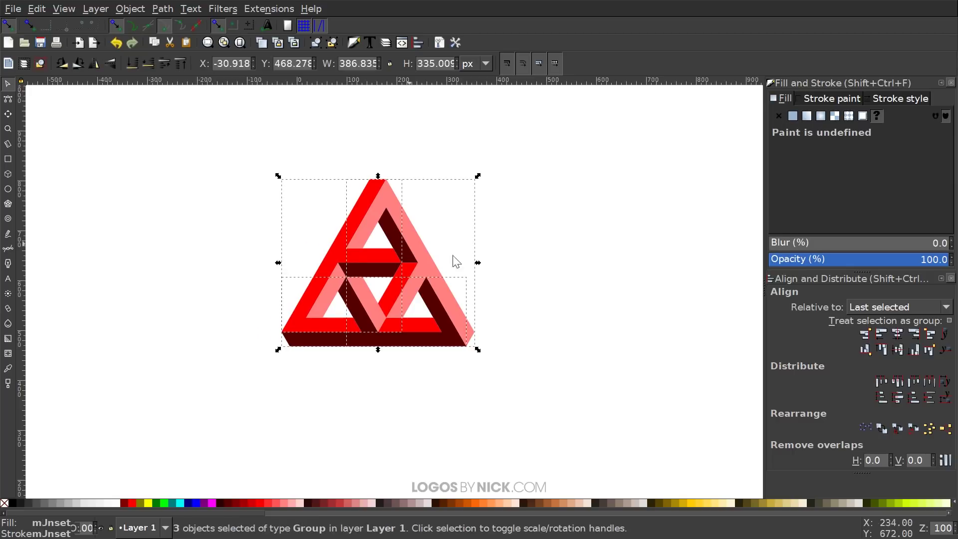
drag(400, 273, 315, 251)
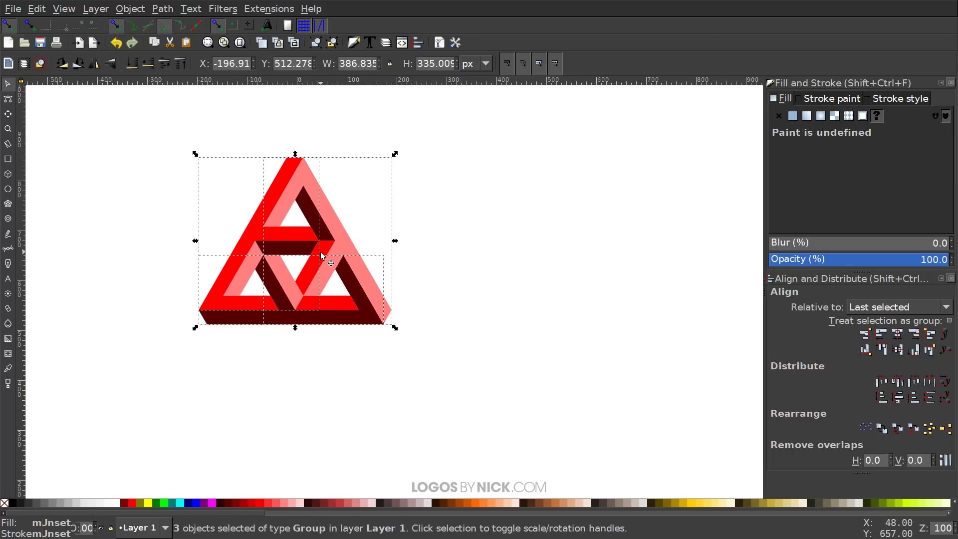
click(332, 43)
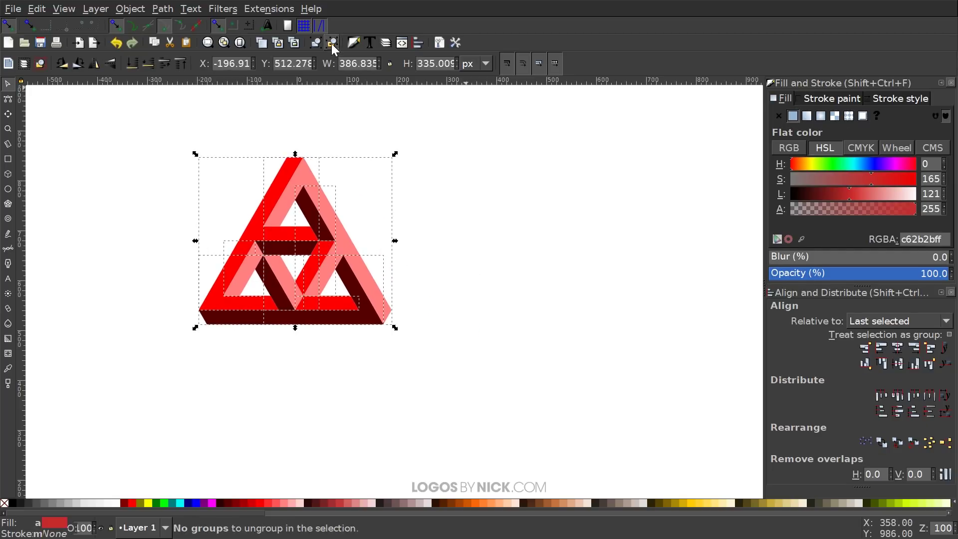
click(502, 274)
scroll(400, 282, right, 2)
drag(399, 282, 483, 283)
drag(427, 170, 342, 224)
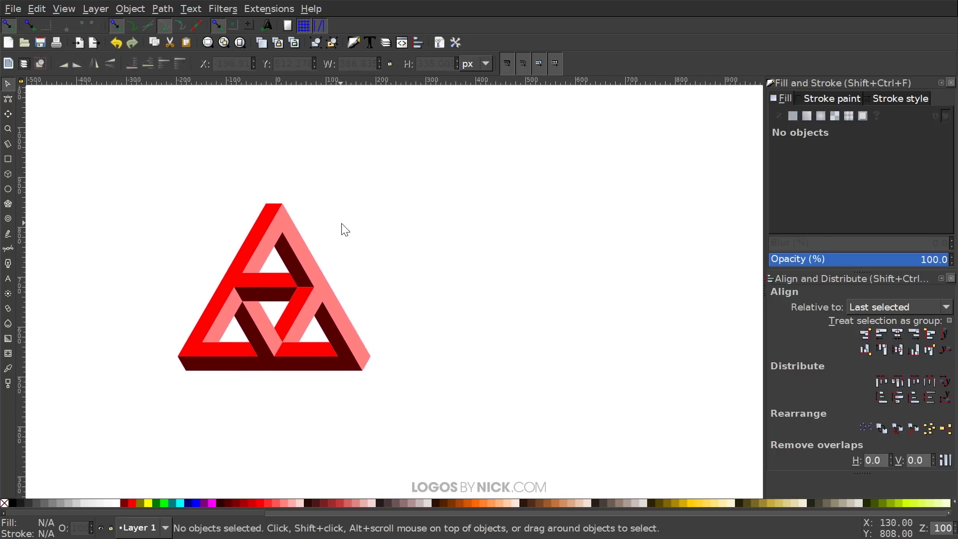
drag(441, 208, 439, 231)
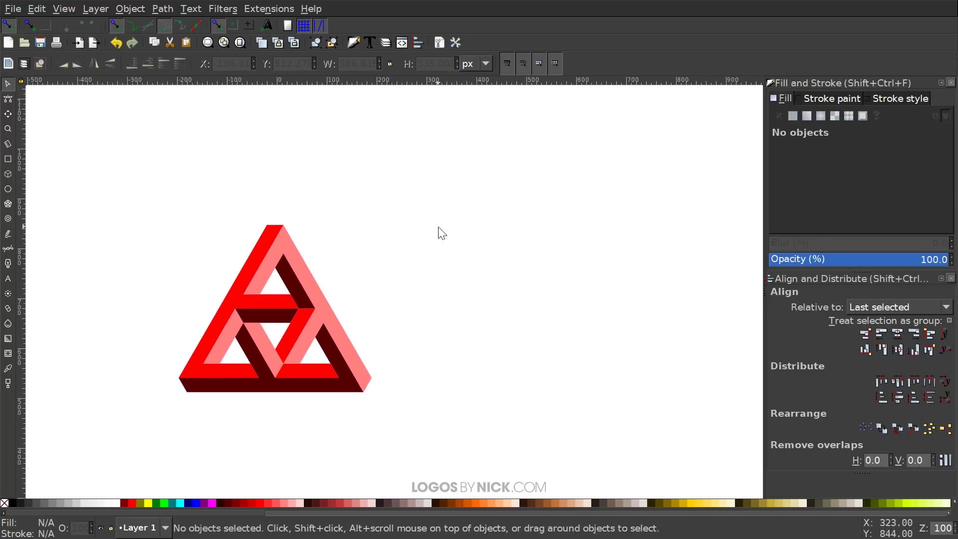
Draw a red circle about 94 px in diameter in the empty area up and to the right of the triangle.
click(7, 189)
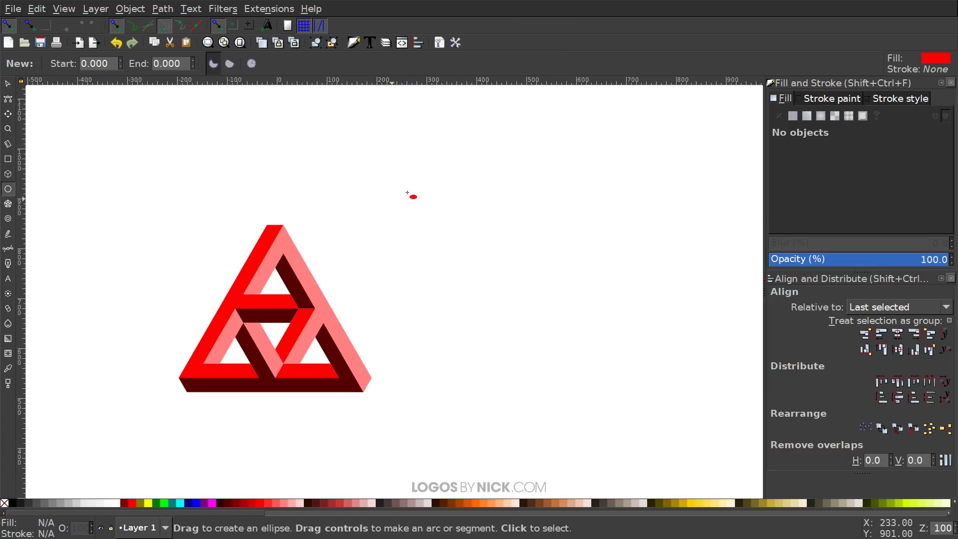
drag(429, 187, 410, 199)
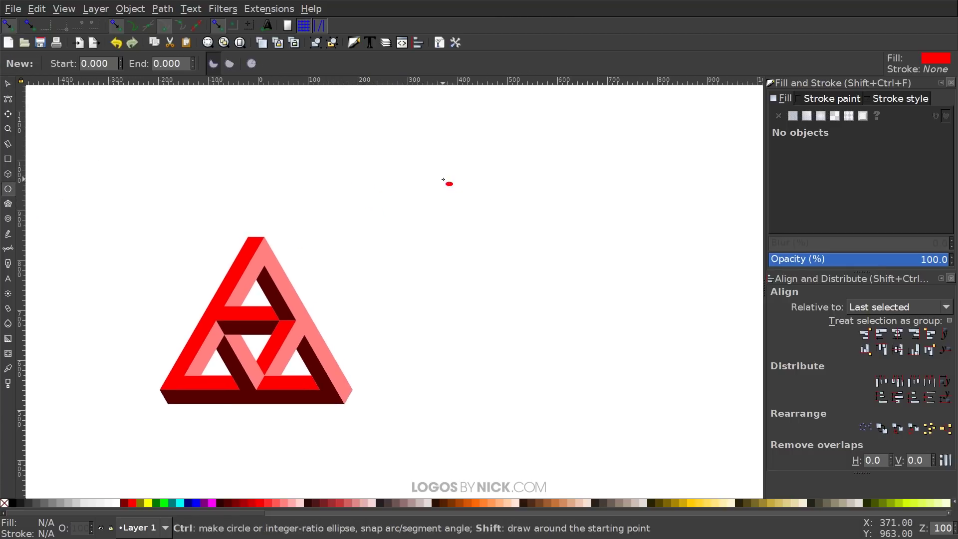
drag(427, 162, 479, 208)
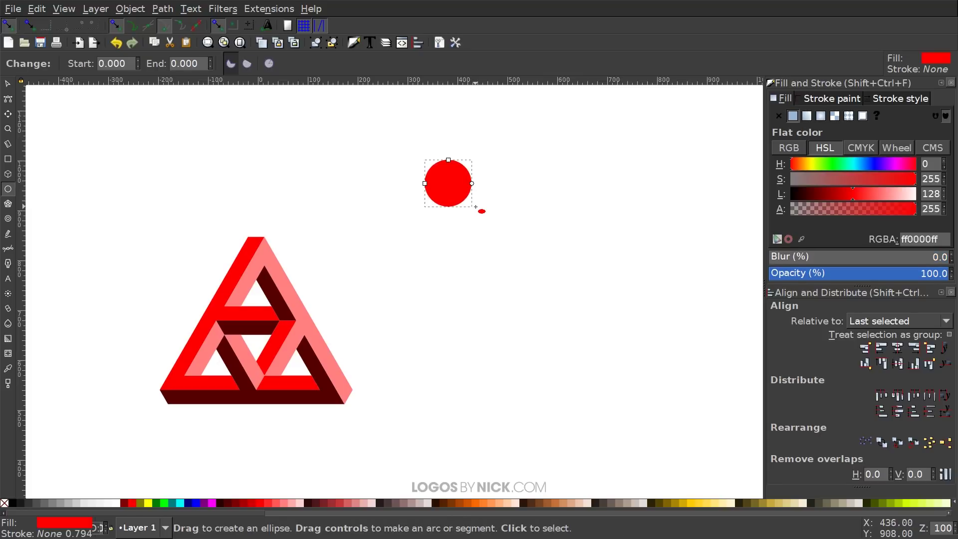
click(6, 85)
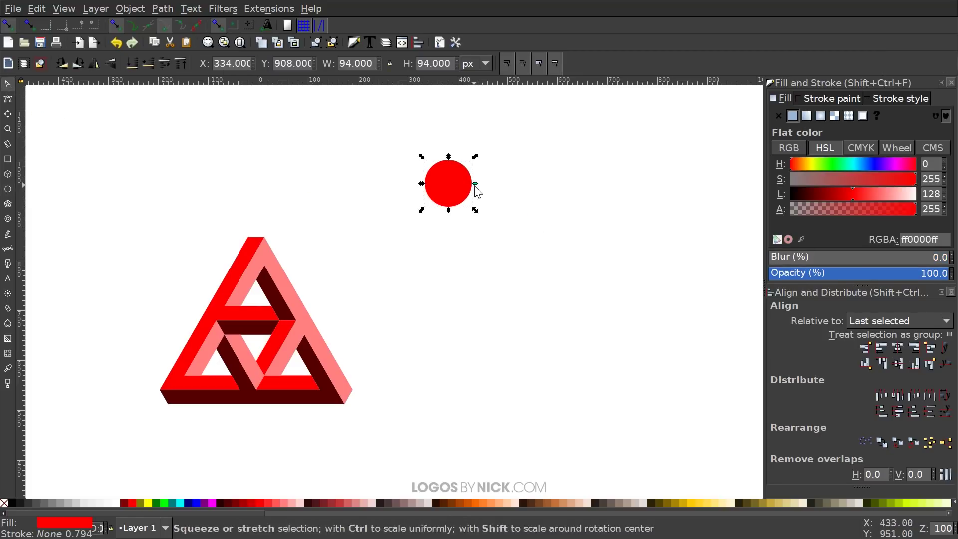
Duplicate the circle twice and place the copies side by side in a row to its right.
key(ctrl+d)
drag(439, 183, 491, 183)
key(ctrl+d)
drag(490, 183, 546, 180)
Fill all three circles with blue 00aad4, shift their hue to 150 for 0065d4, and deselect them.
drag(651, 245, 305, 143)
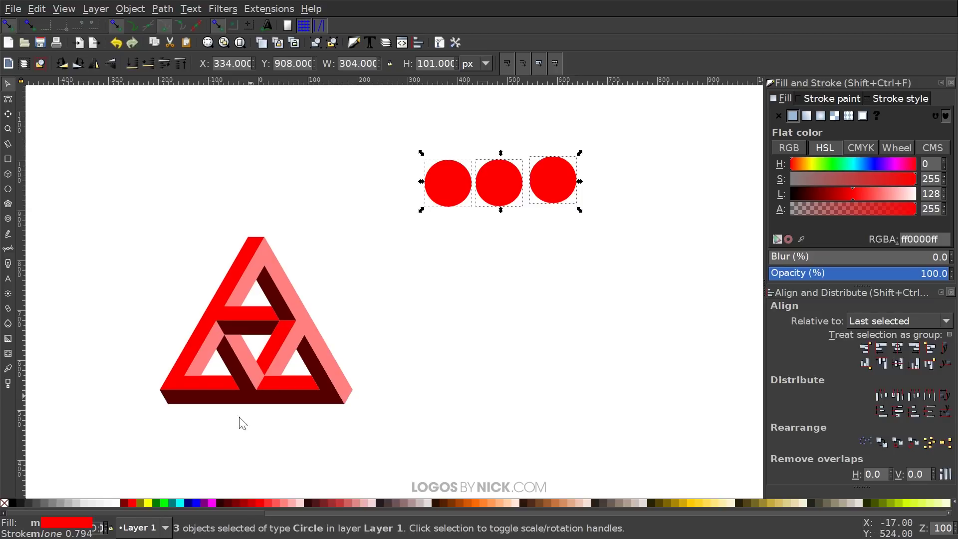
drag(246, 514, 617, 517)
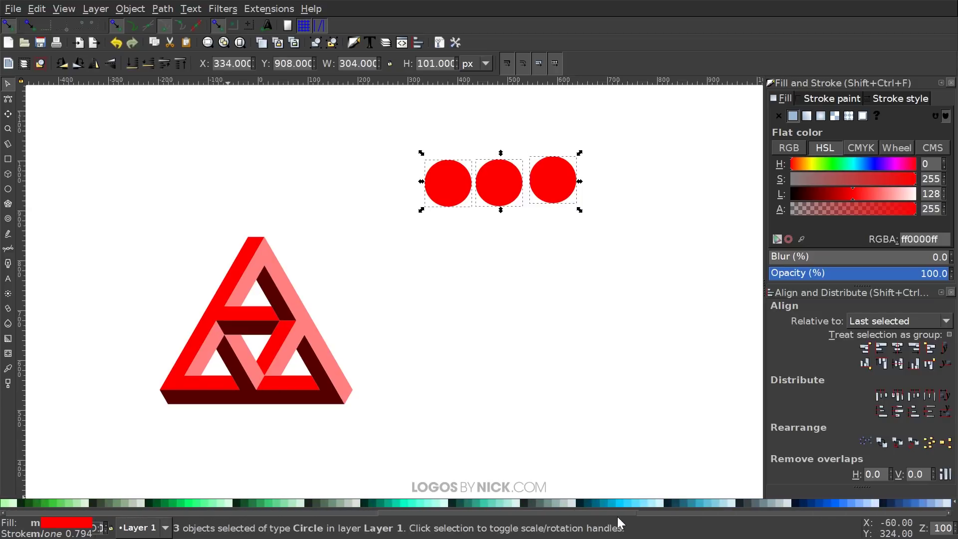
click(606, 502)
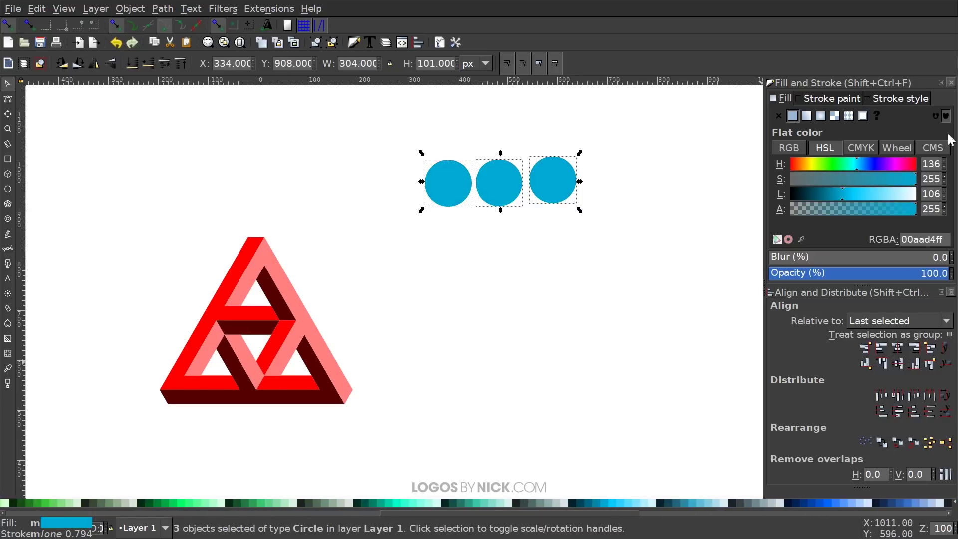
drag(856, 163, 864, 164)
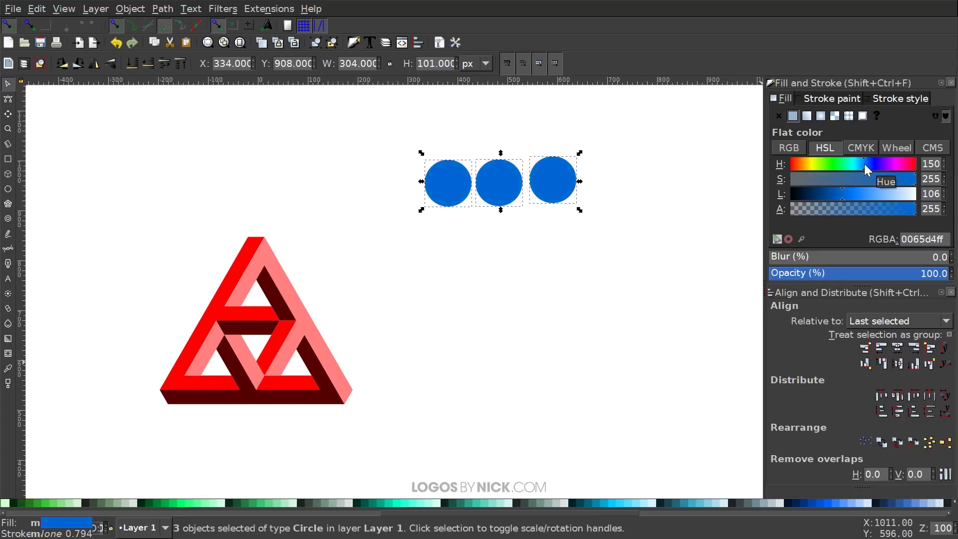
click(355, 340)
Darken the first circle to navy 002b59 and lighten the third circle to pale blue 7bbaff by changing only their lightness.
click(464, 184)
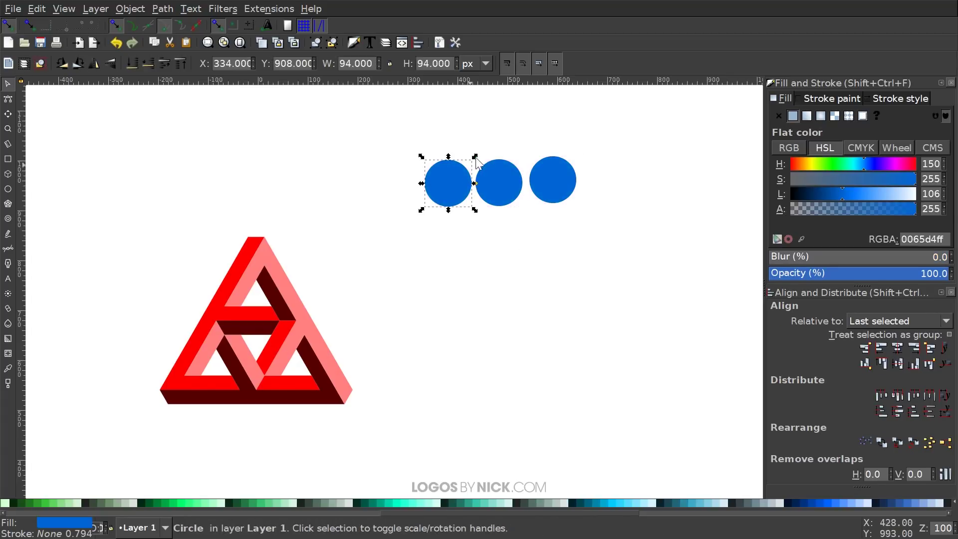
drag(852, 195, 813, 191)
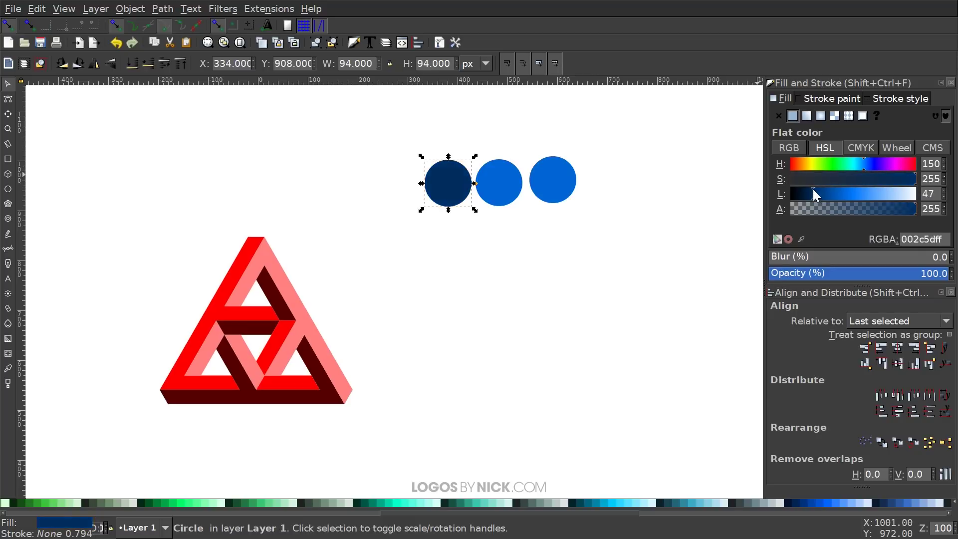
click(538, 176)
drag(894, 192, 882, 192)
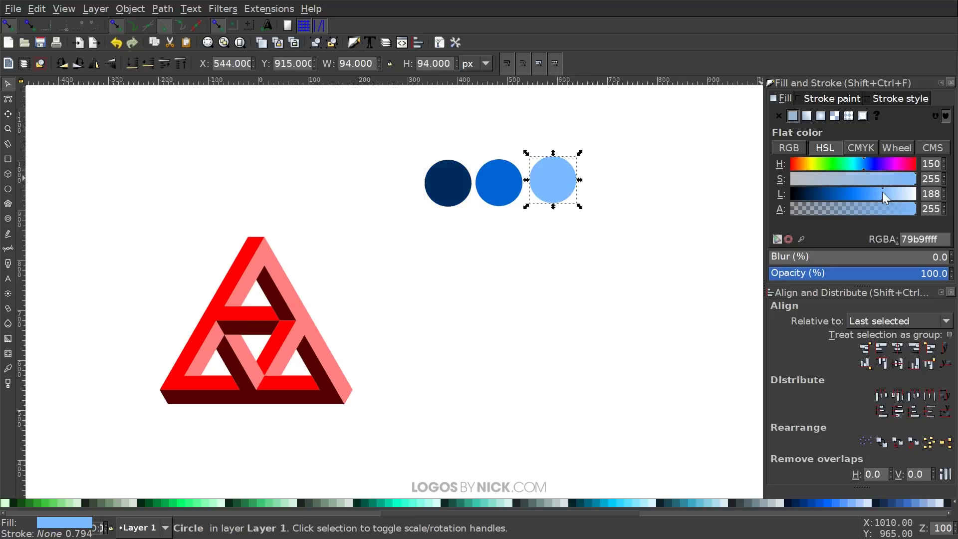
Move the three blue swatch circles together up and to the left, clear of the space beside the triangle, and deselect them.
scroll(169, 332, down, 1)
scroll(169, 332, left, 2)
scroll(231, 306, right, 3)
drag(231, 306, 222, 306)
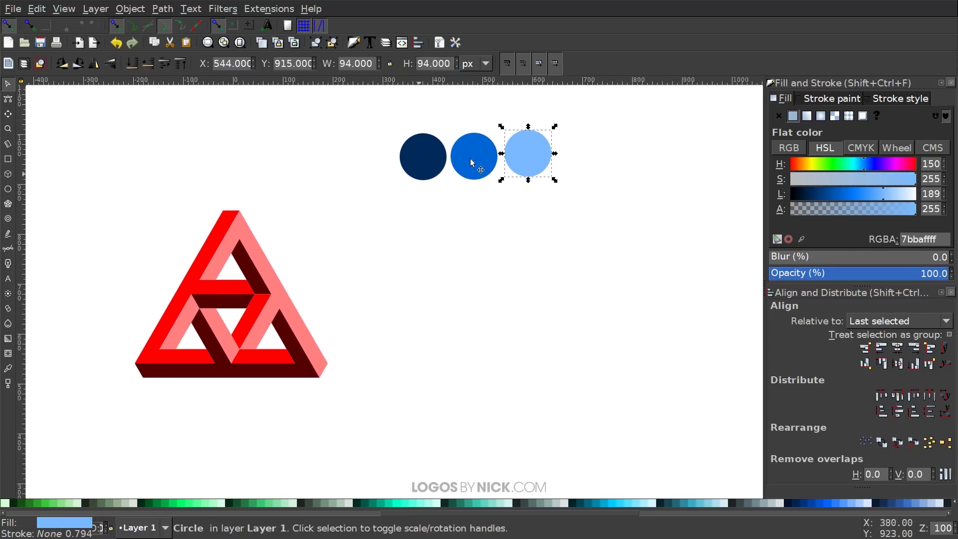
drag(679, 182, 372, 84)
drag(512, 171, 469, 149)
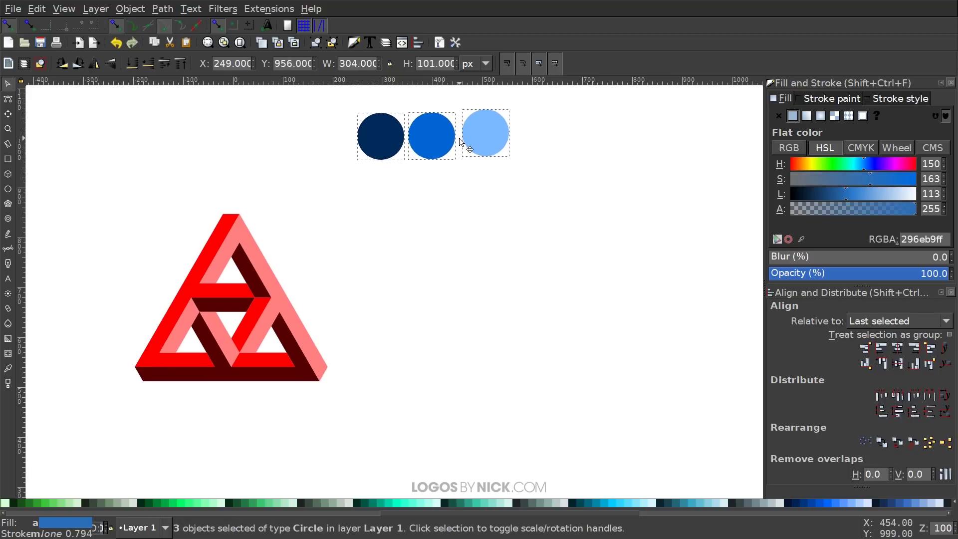
click(422, 197)
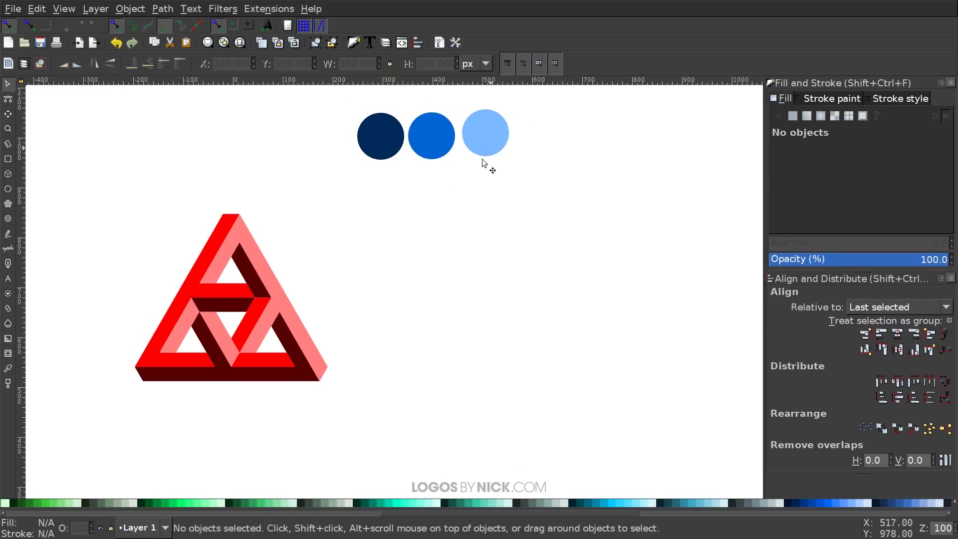
scroll(534, 259, right, 1)
Duplicate the whole red triangle, place the copy to the right of the original at the same height, and deselect it.
click(219, 280)
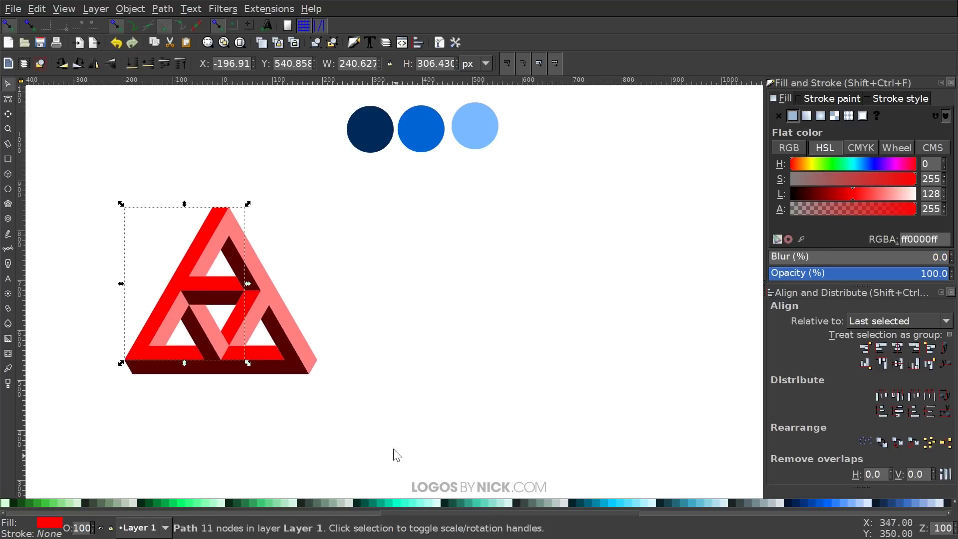
drag(354, 392, 72, 163)
key(ctrl+d)
drag(203, 290, 476, 290)
scroll(634, 269, right, 1)
click(637, 268)
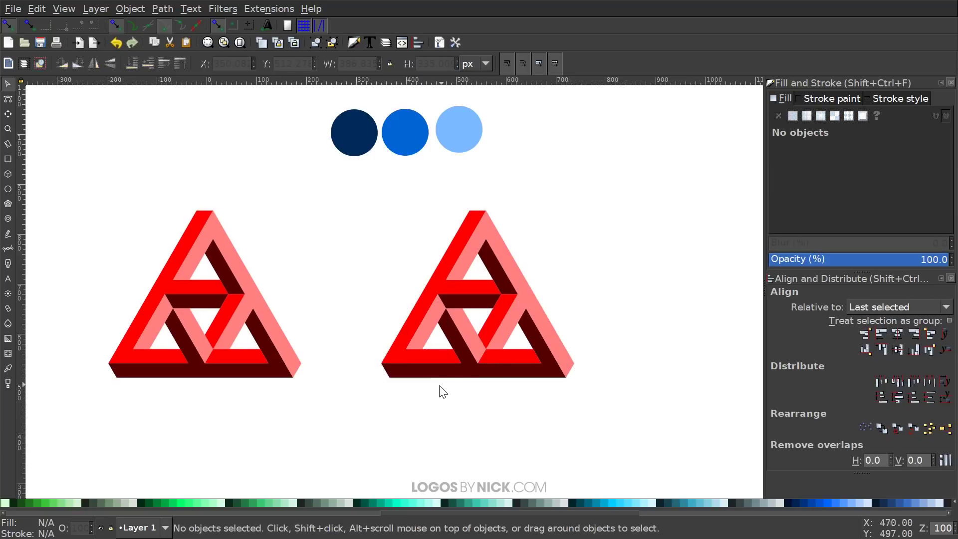
Recolour the dark red shapes of the triangle copy navy 002b59, sampled from the first swatch circle.
click(443, 375)
shift+click(473, 305)
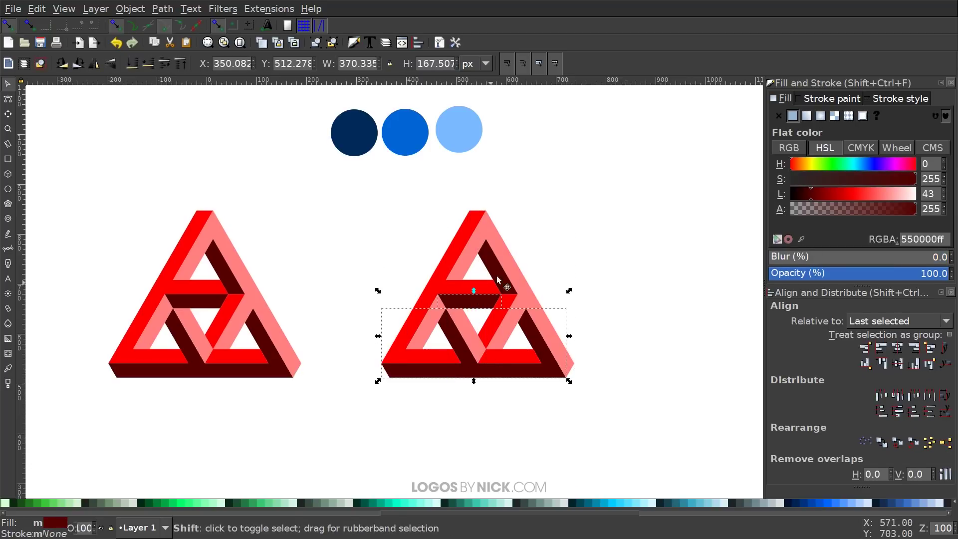
shift+click(501, 271)
key(d)
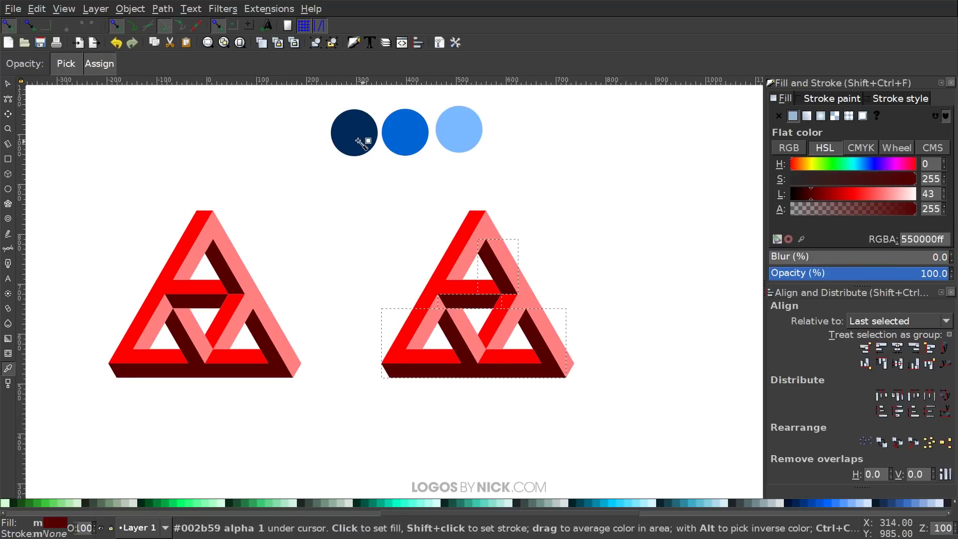
click(355, 132)
scroll(667, 344, right, 2)
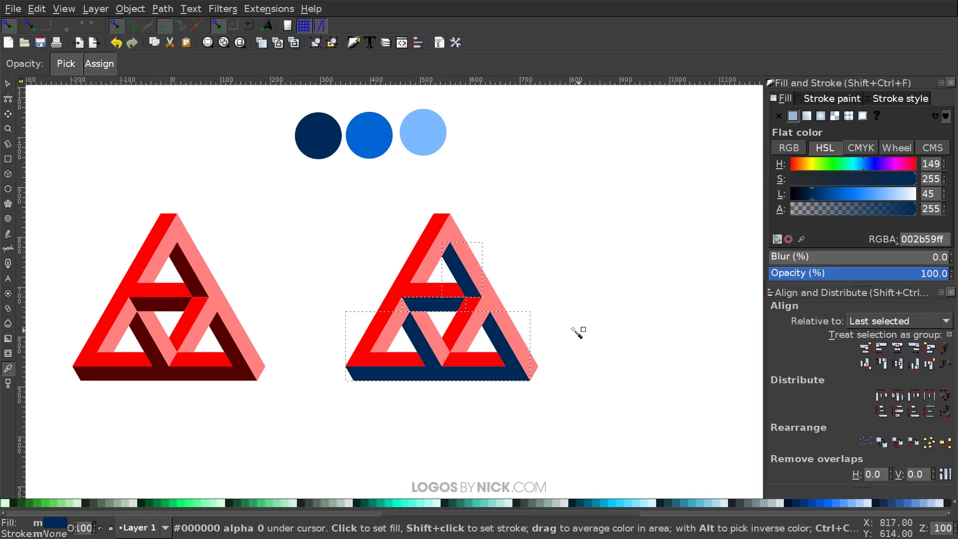
Recolour the bright red shapes of the triangle copy medium blue 0065d4, sampled from the middle swatch circle.
key(s)
click(406, 293)
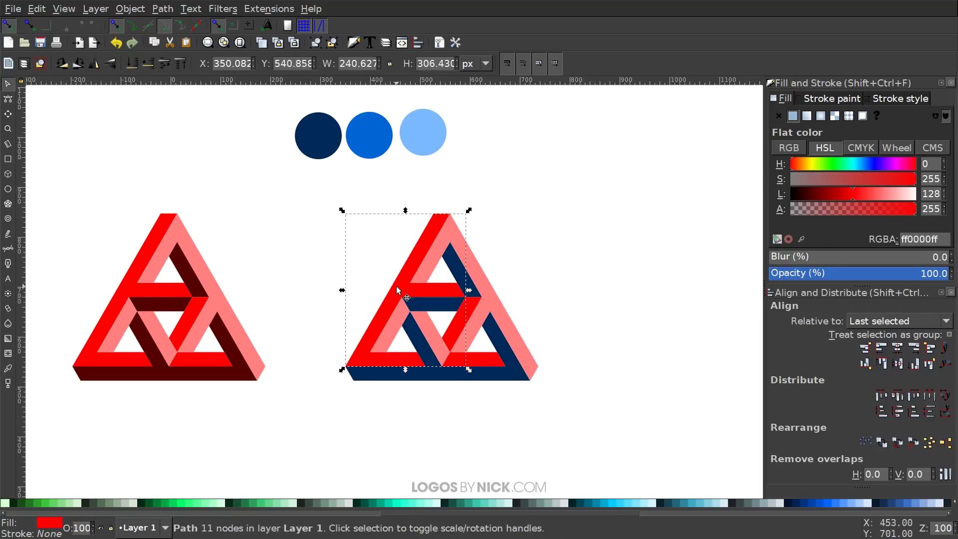
shift+click(460, 325)
shift+click(434, 293)
shift+click(434, 293)
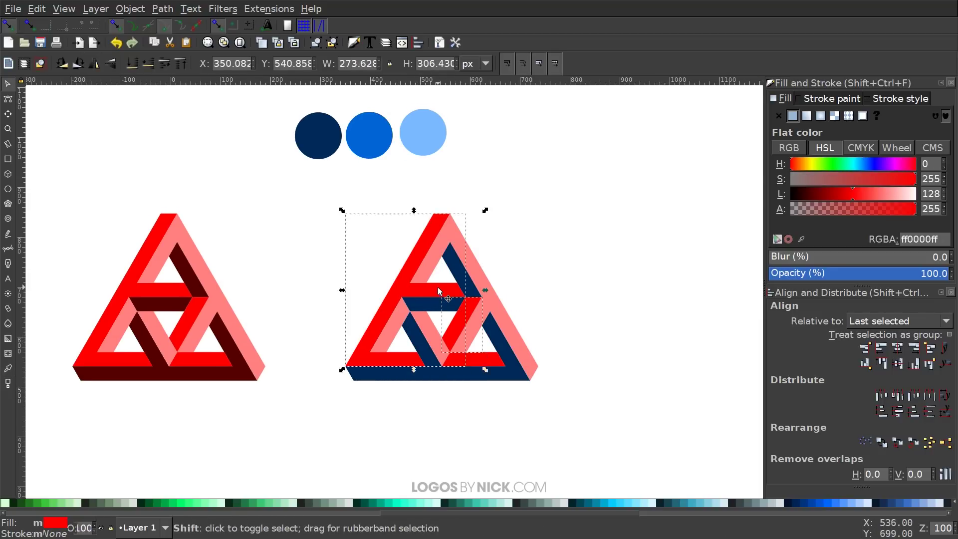
shift+click(484, 361)
key(d)
drag(353, 134, 374, 139)
Recolour the light red shapes of the triangle copy pale blue 7bbaff, sampled from the third swatch circle, and deselect them.
key(s)
click(427, 323)
shift+click(387, 319)
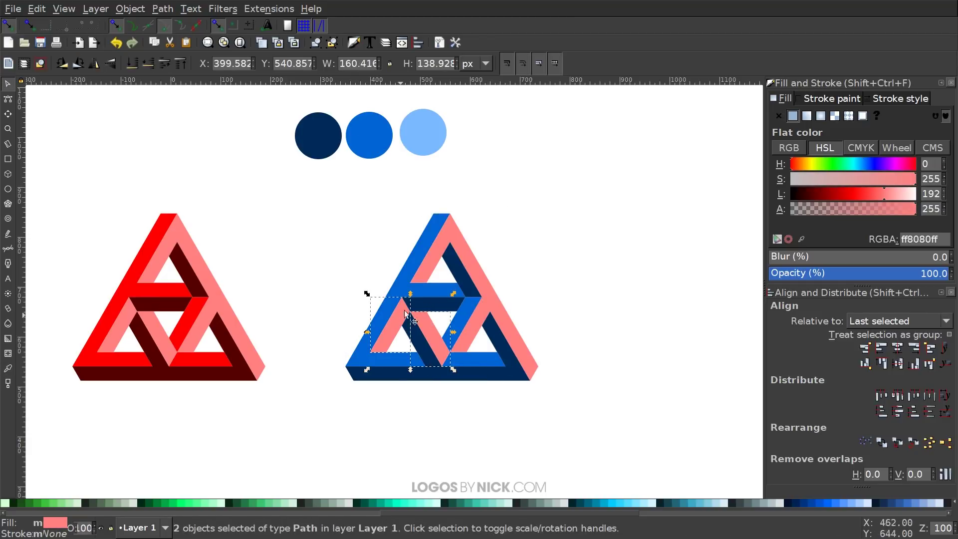
shift+click(504, 282)
key(d)
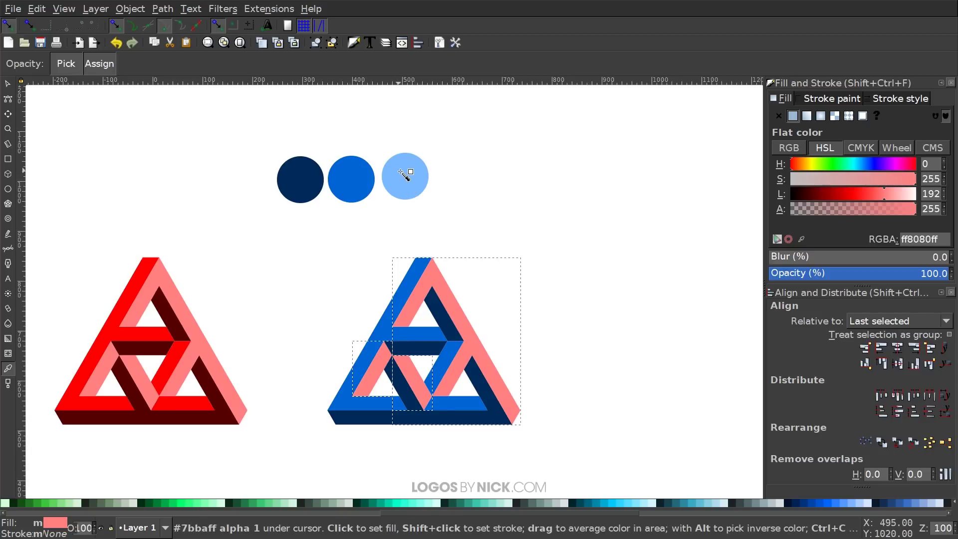
click(405, 178)
key(s)
click(671, 312)
scroll(634, 323, left, 3)
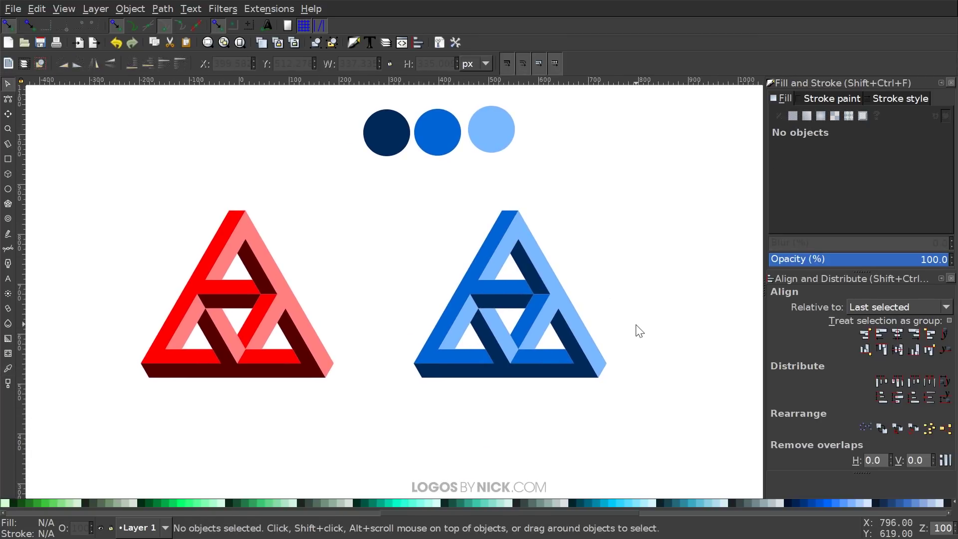